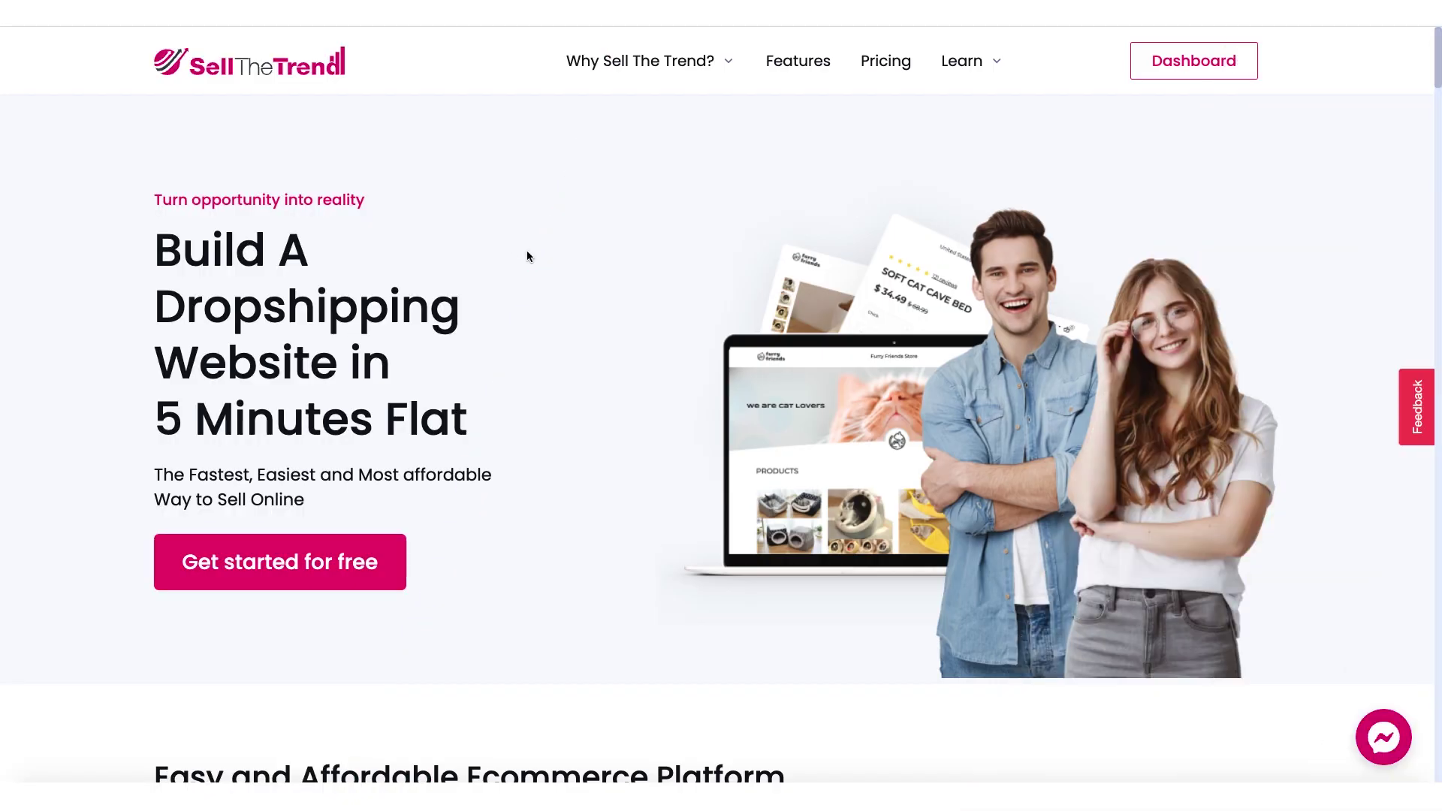
scroll(526, 257, "down", 1)
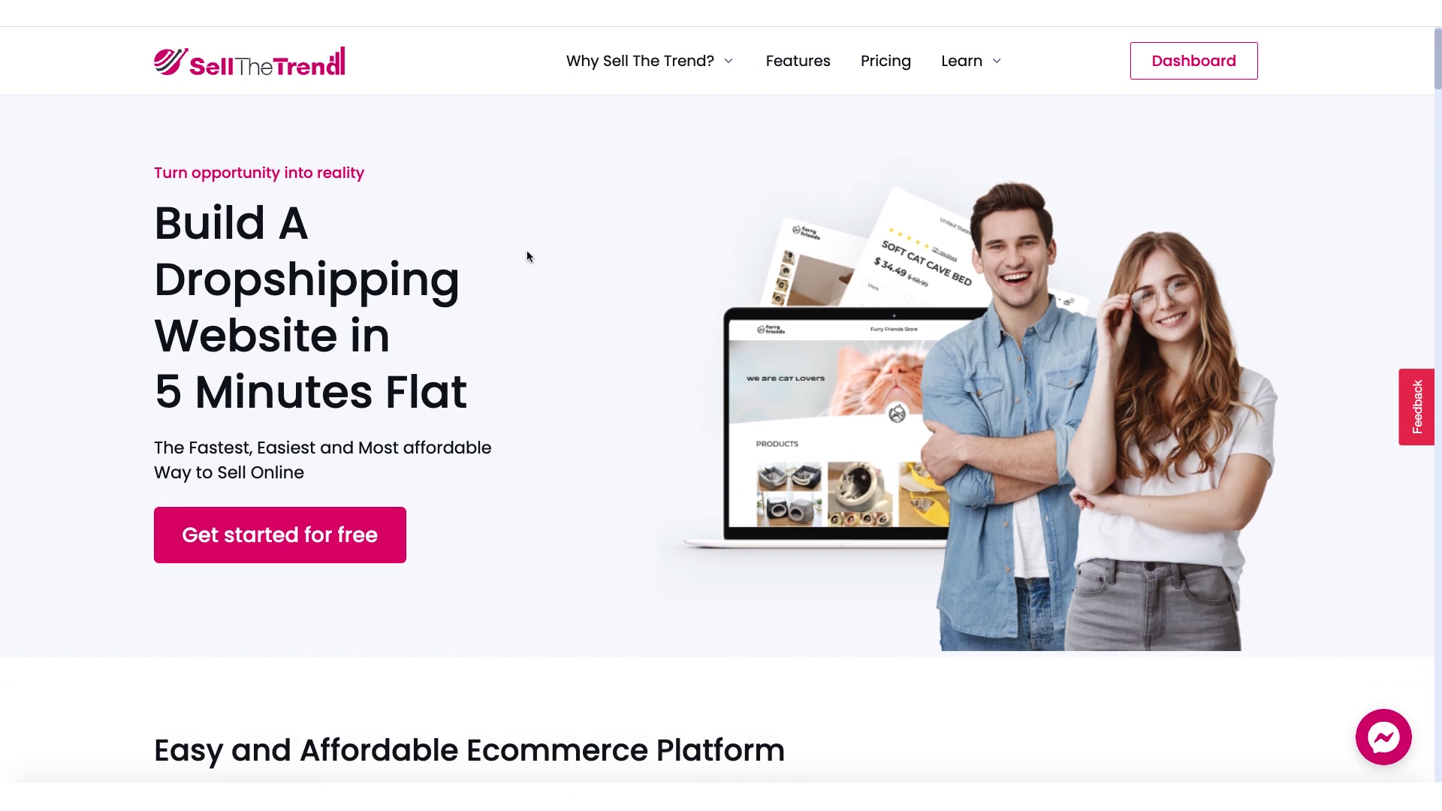
scroll(526, 258, "down", 2)
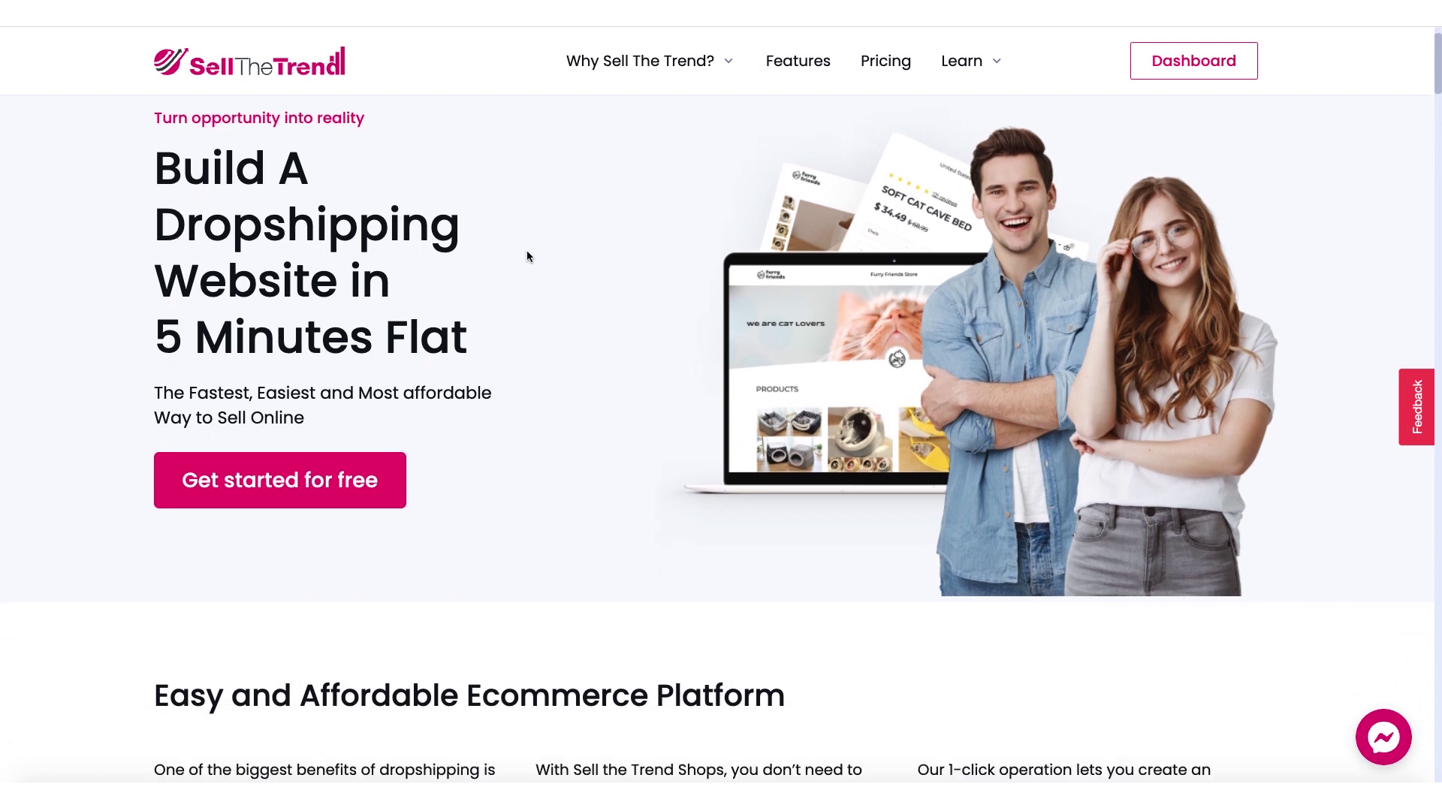
scroll(526, 257, "down", 2)
scroll(526, 257, "down", 1)
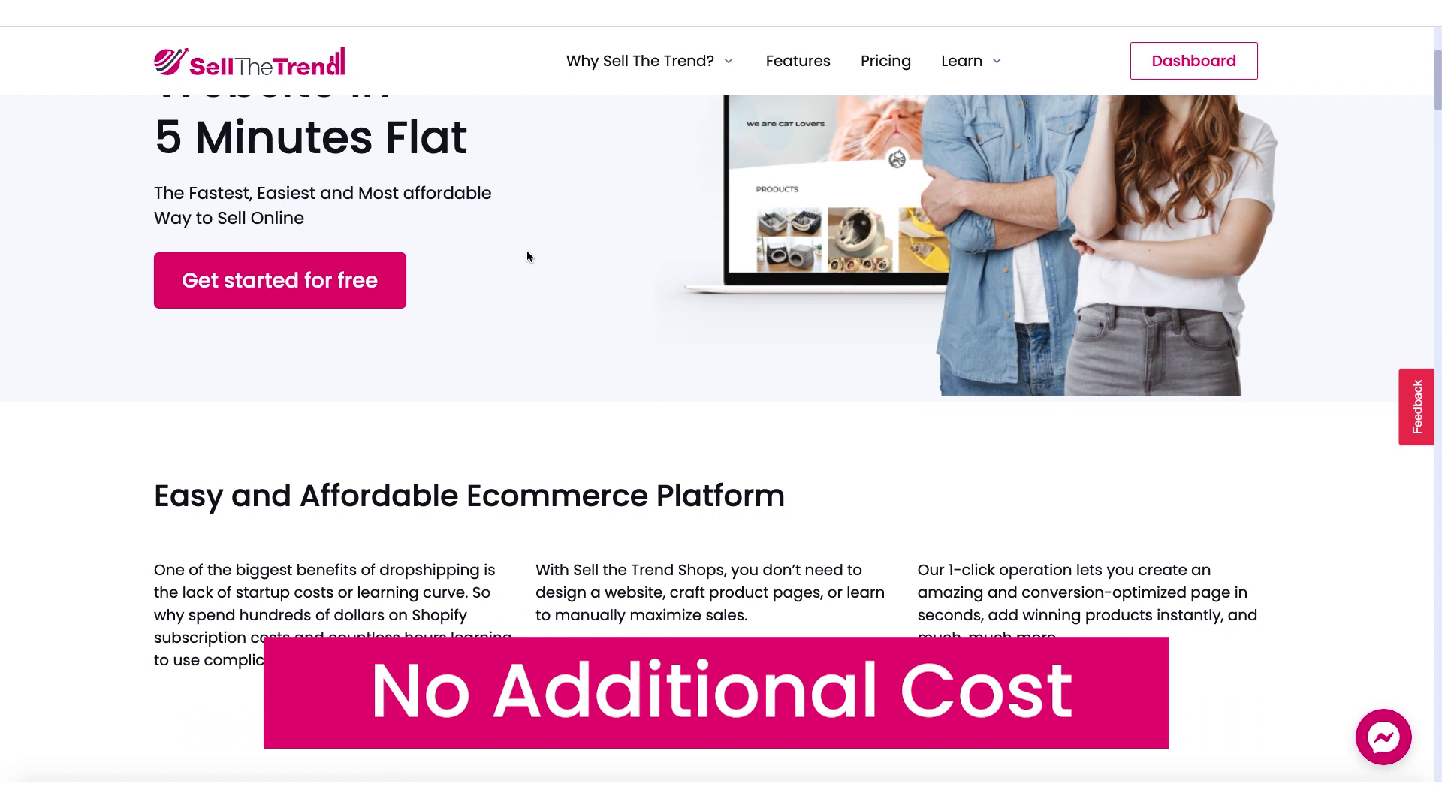
scroll(526, 257, "down", 2)
scroll(525, 256, "down", 2)
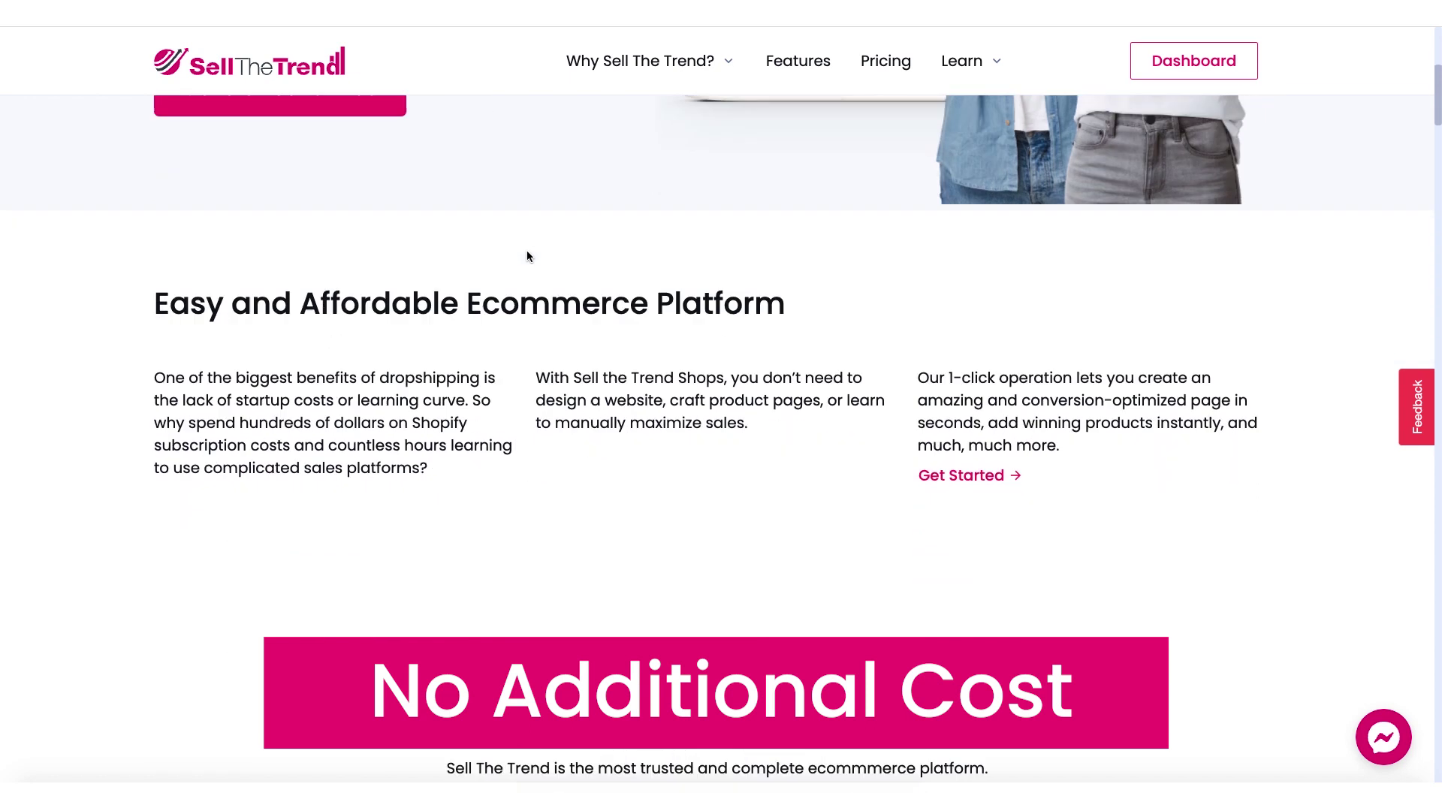
scroll(526, 258, "down", 2)
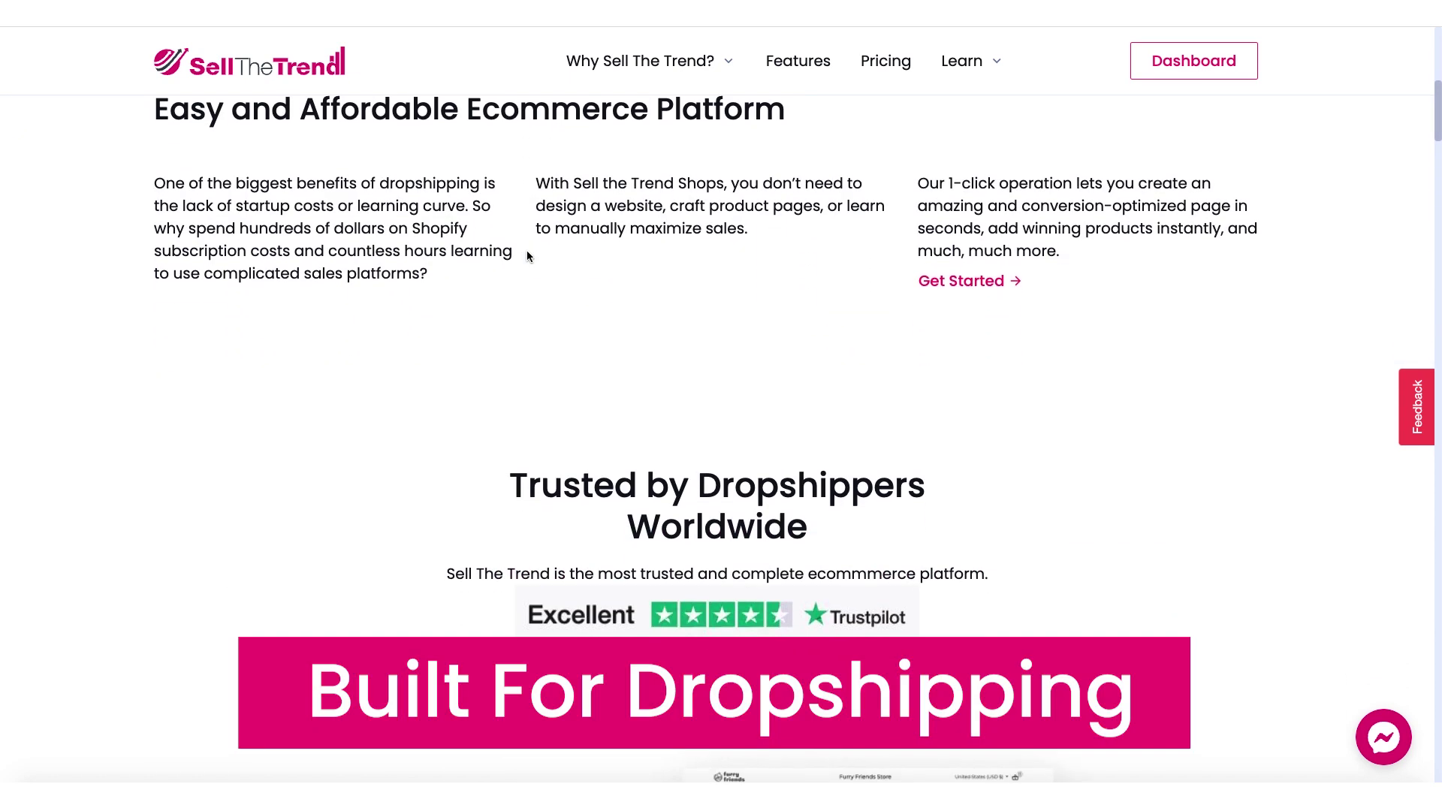
scroll(527, 257, "down", 1)
scroll(526, 257, "down", 1)
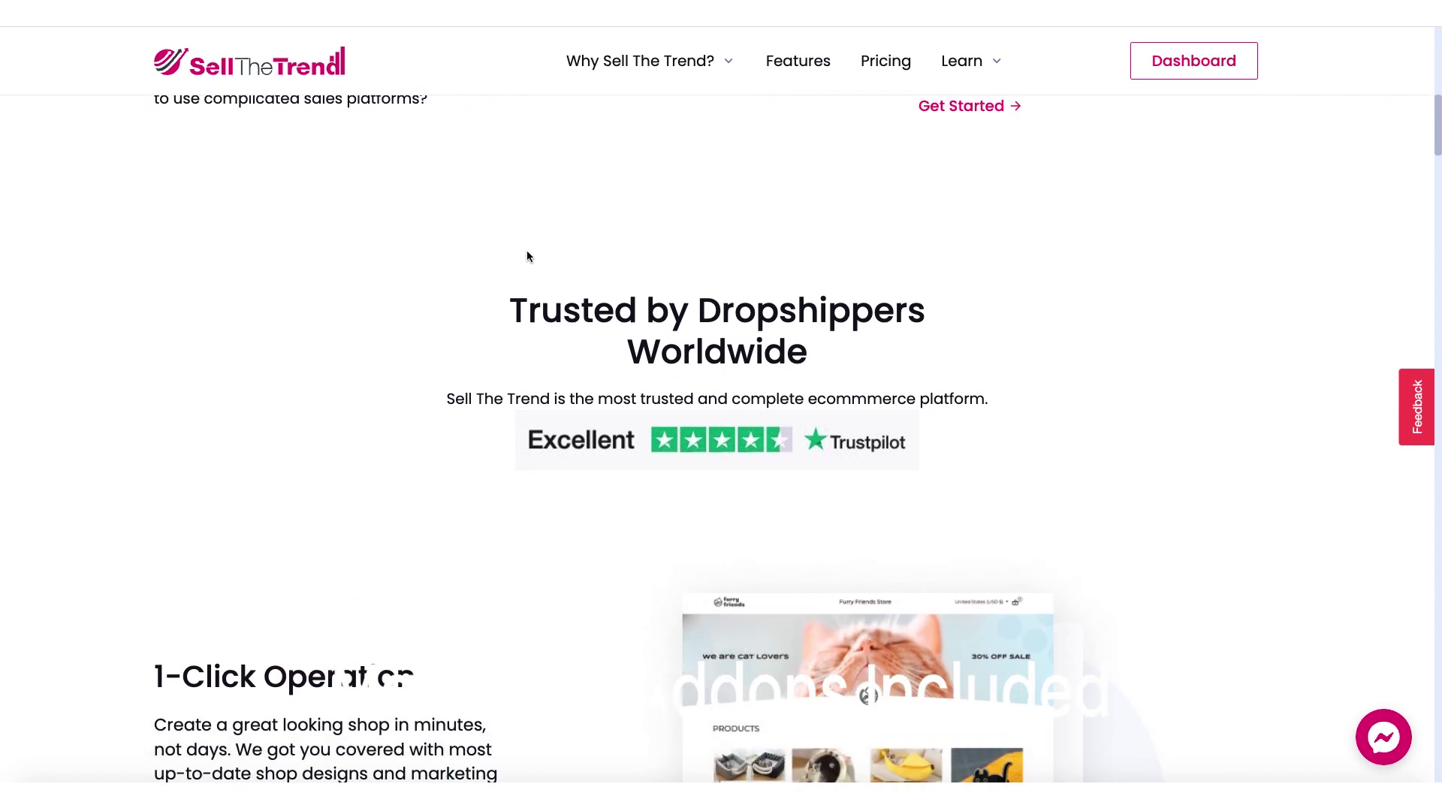
scroll(526, 256, "down", 2)
scroll(526, 257, "down", 2)
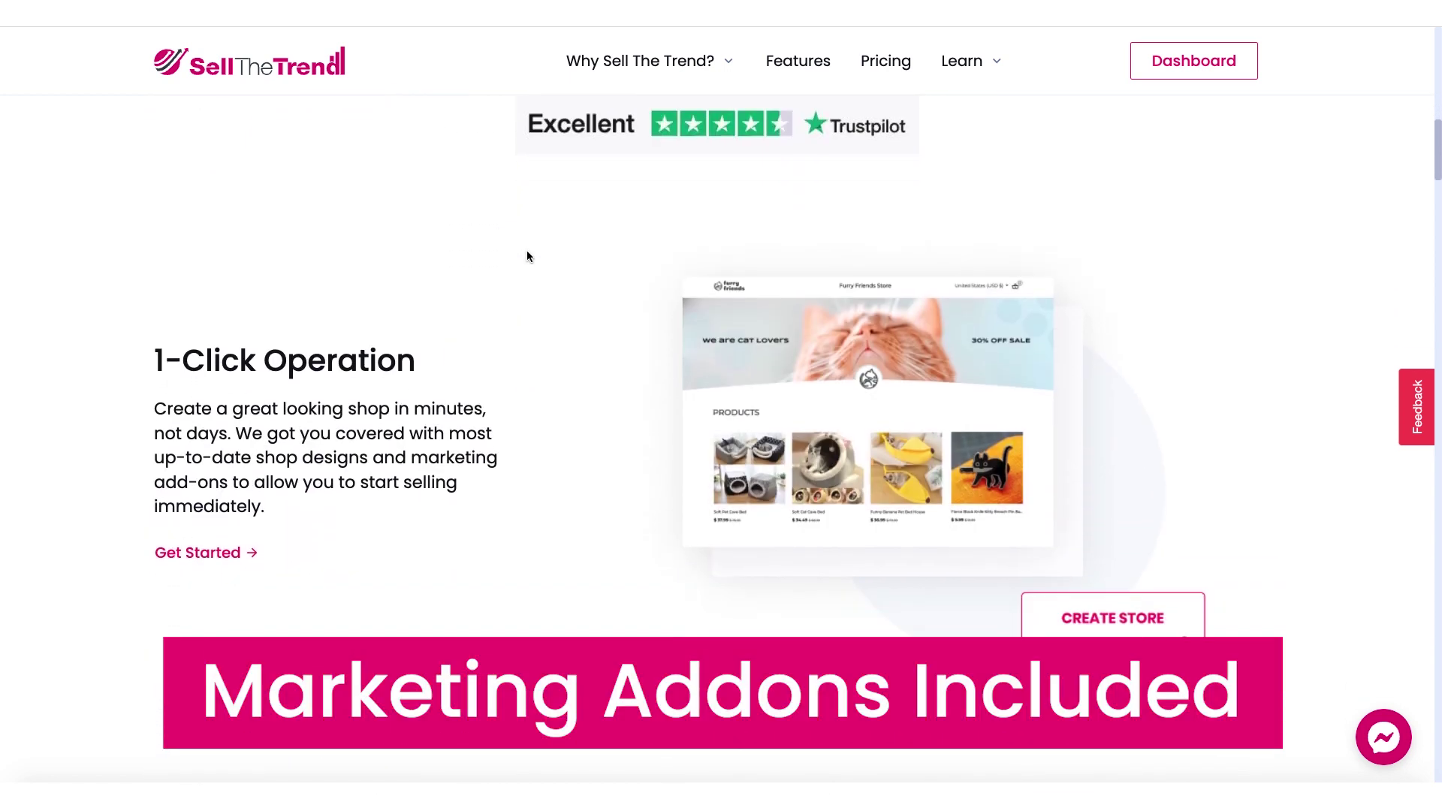
scroll(525, 257, "down", 1)
scroll(525, 258, "down", 1)
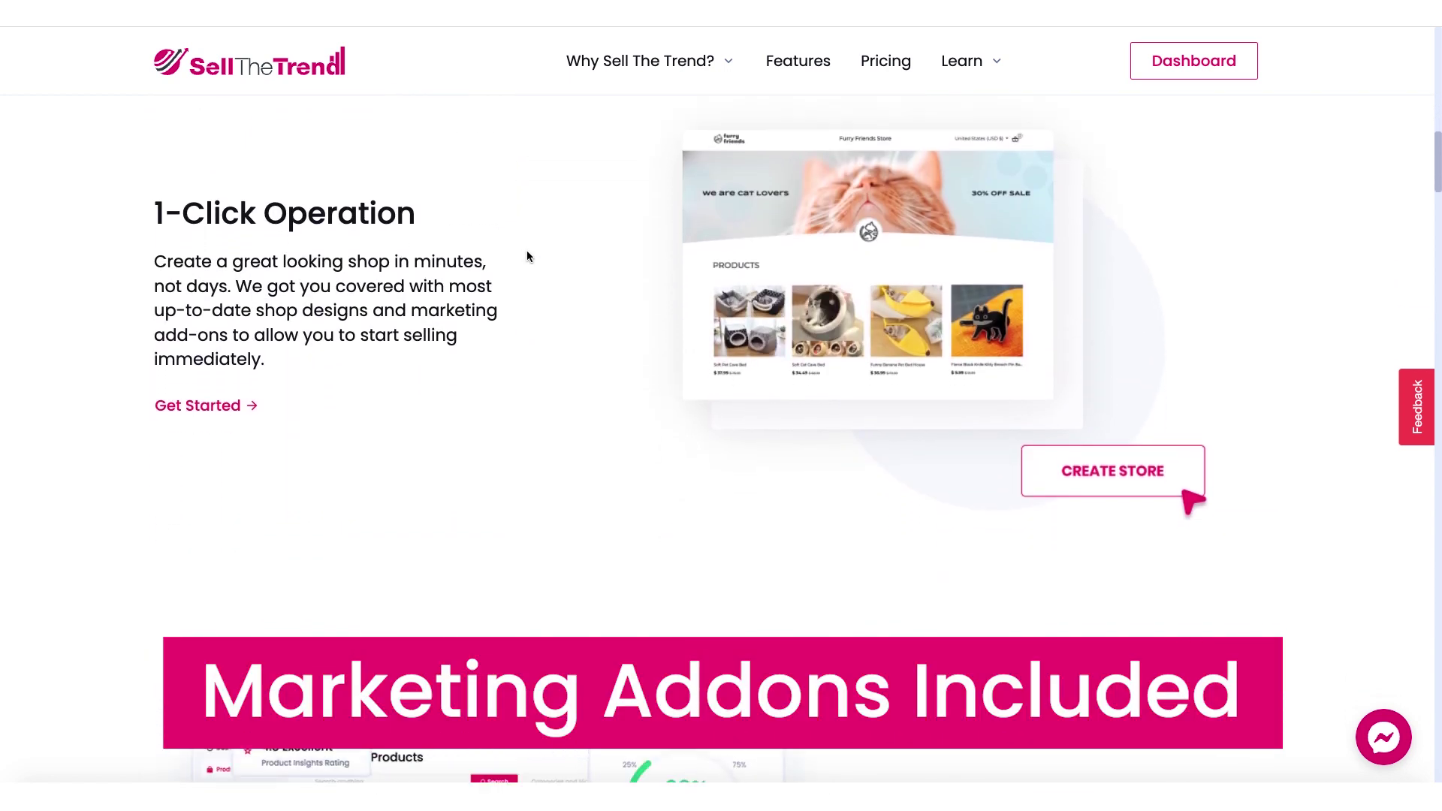
scroll(527, 258, "down", 1)
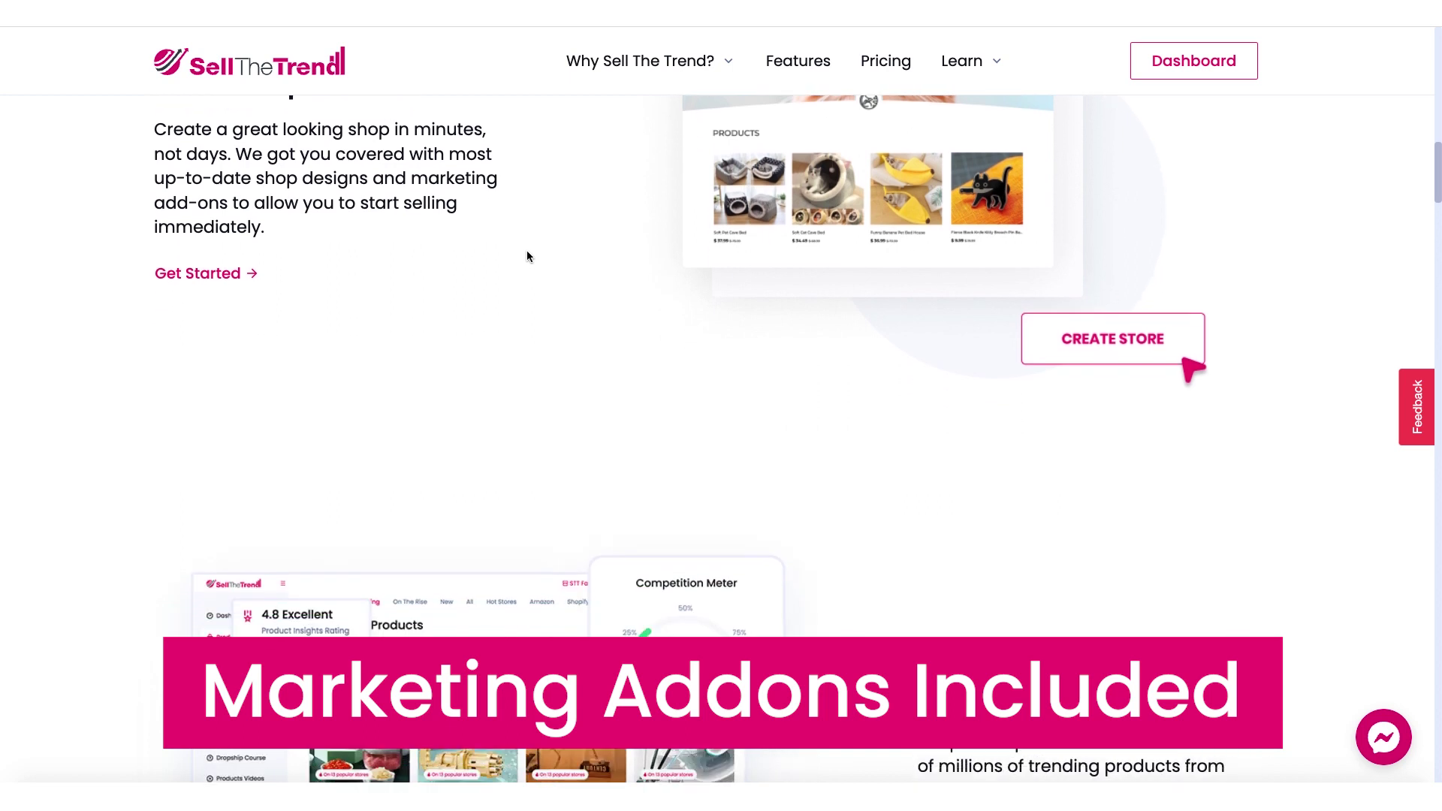
scroll(526, 257, "down", 1)
scroll(527, 257, "down", 1)
scroll(526, 257, "down", 1)
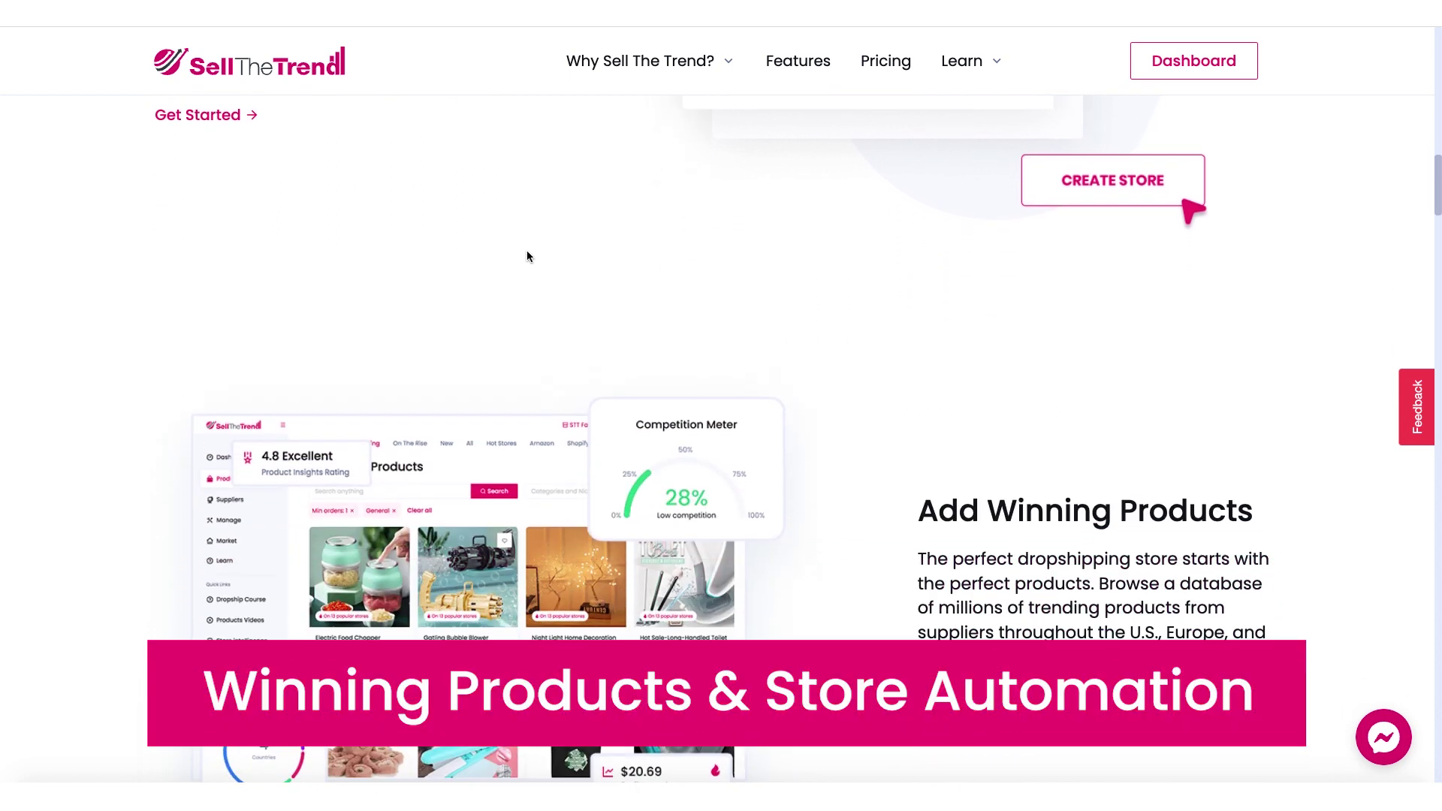
scroll(527, 258, "down", 1)
scroll(526, 257, "down", 1)
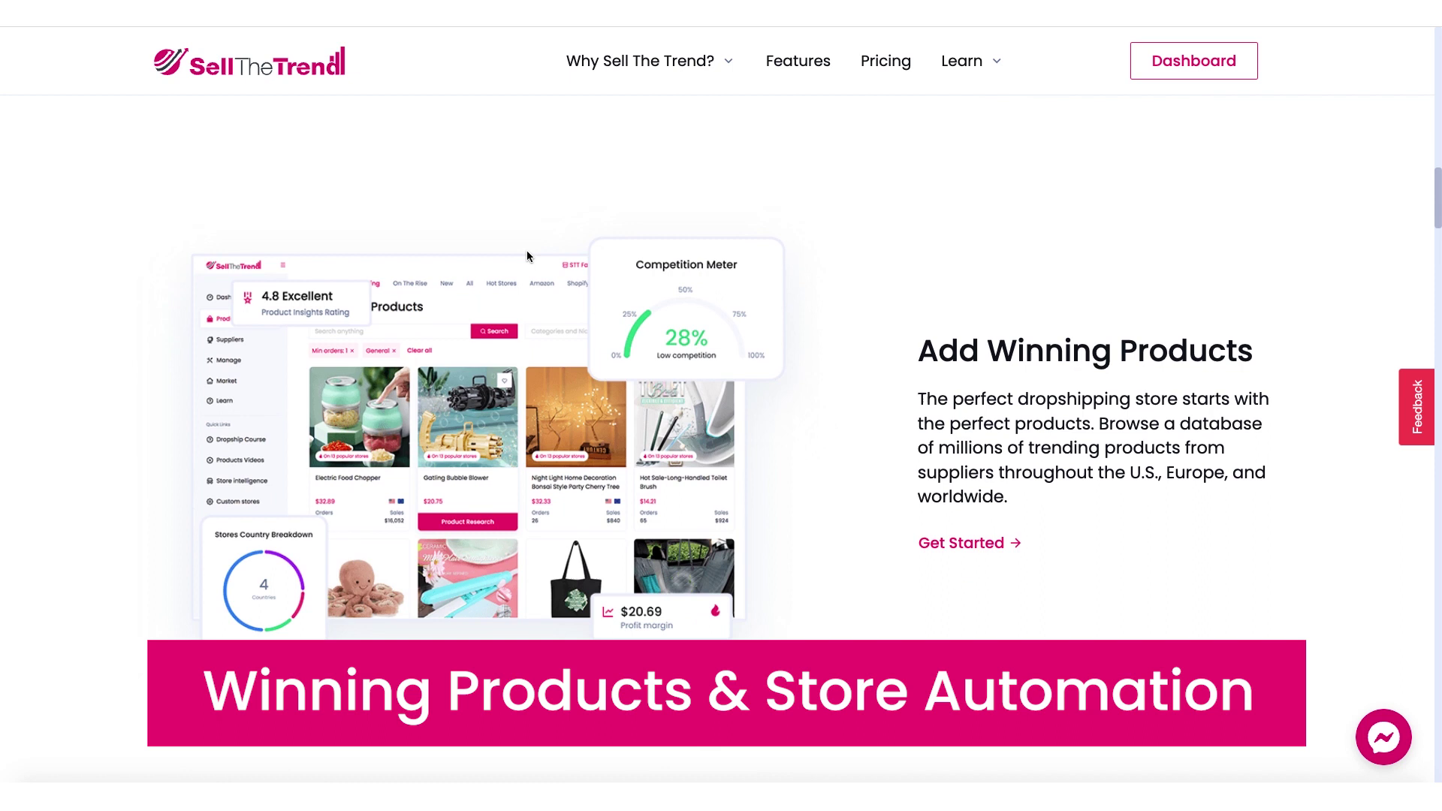
scroll(527, 255, "down", 1)
scroll(527, 255, "down", 1)
scroll(526, 256, "down", 1)
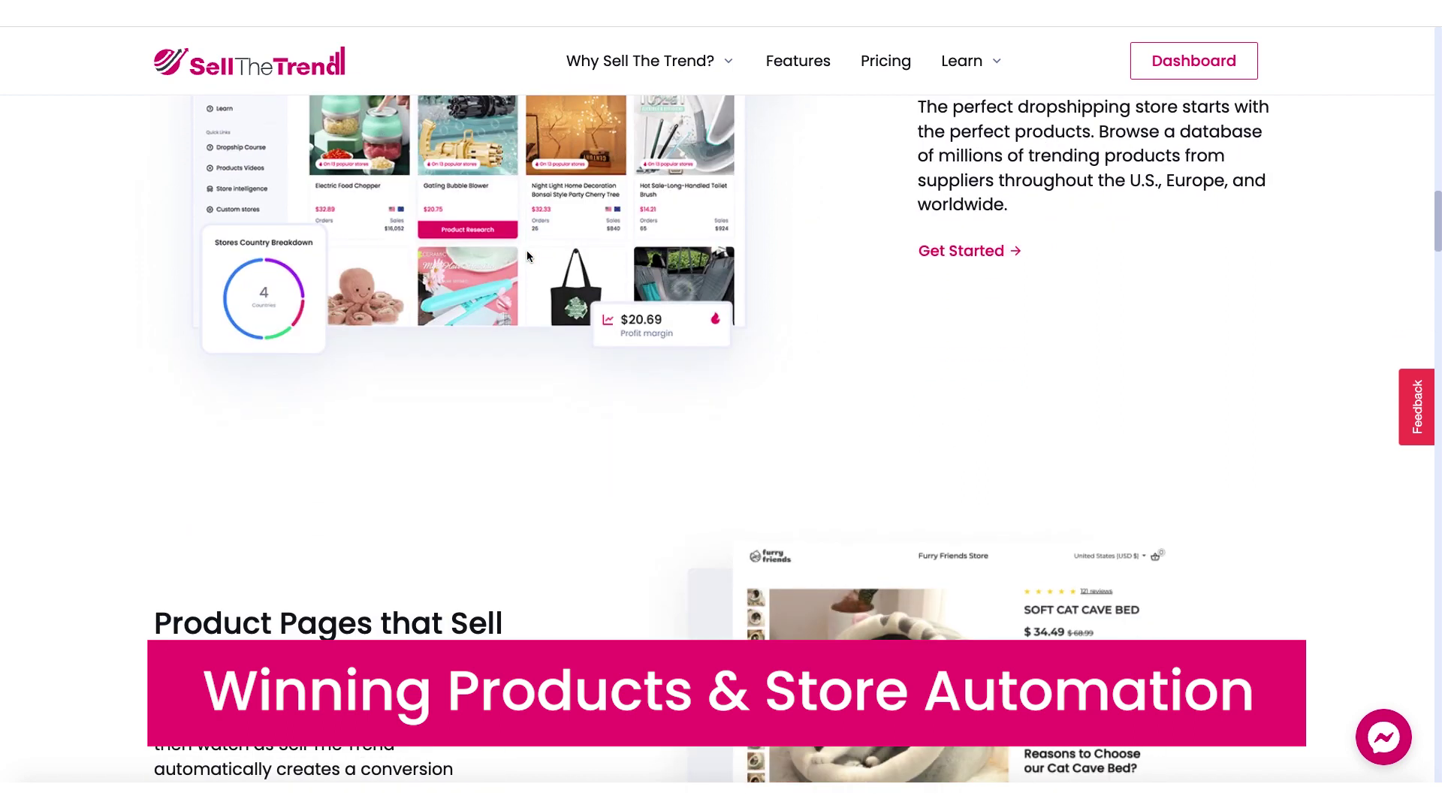
scroll(526, 255, "down", 1)
scroll(526, 258, "down", 1)
scroll(527, 257, "down", 1)
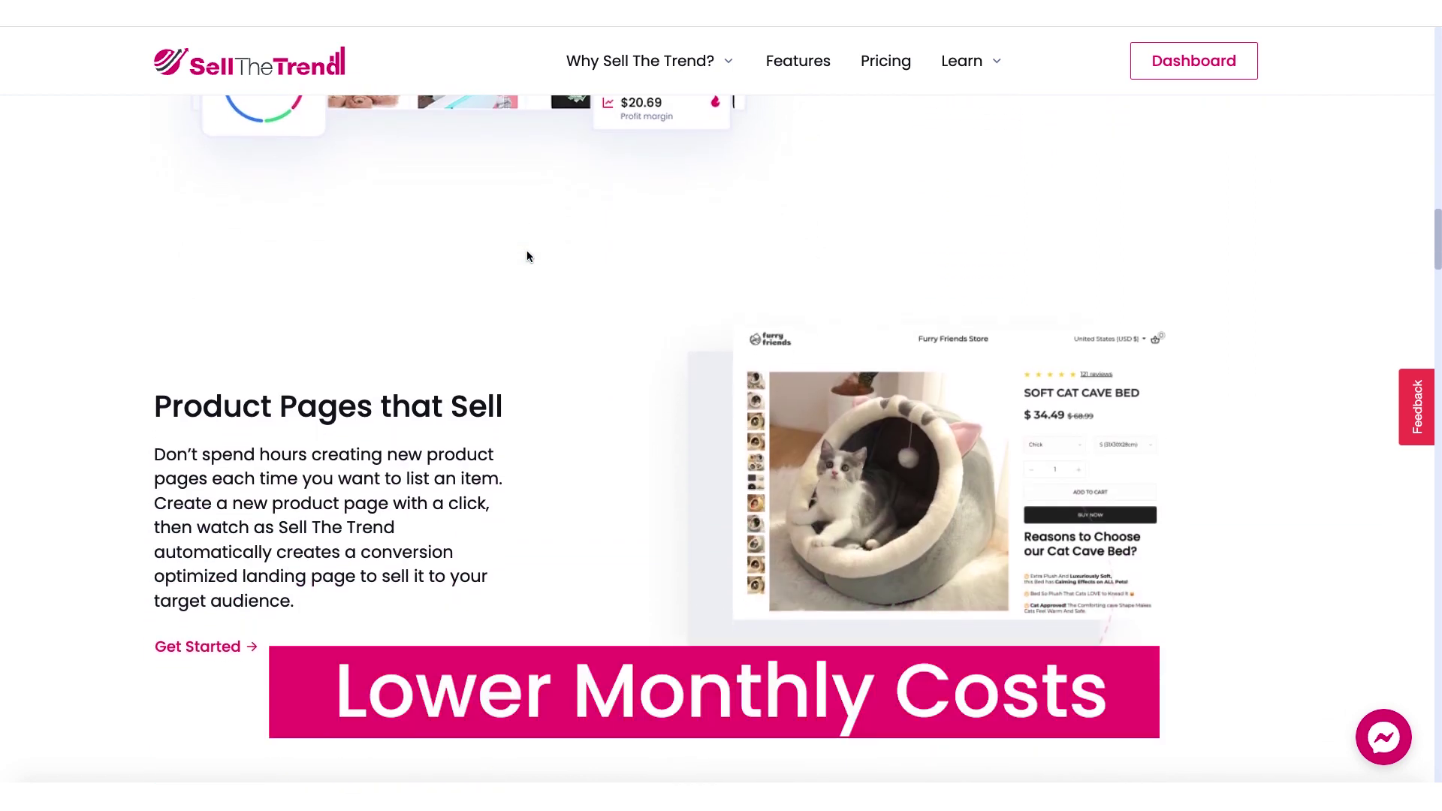
scroll(526, 257, "down", 3)
scroll(527, 258, "down", 1)
scroll(526, 257, "down", 1)
scroll(526, 257, "down", 2)
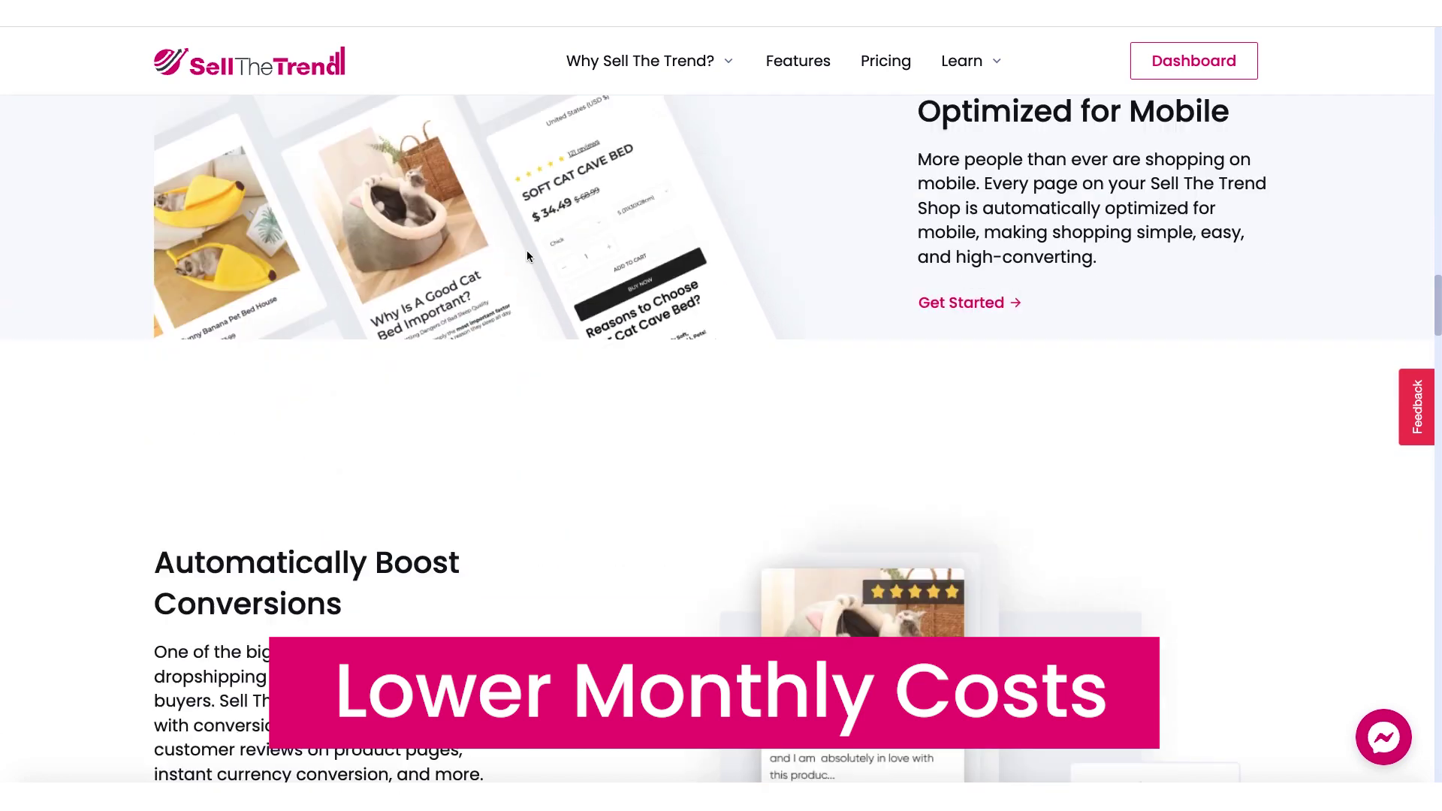
scroll(527, 258, "down", 2)
scroll(527, 257, "down", 1)
scroll(526, 257, "down", 2)
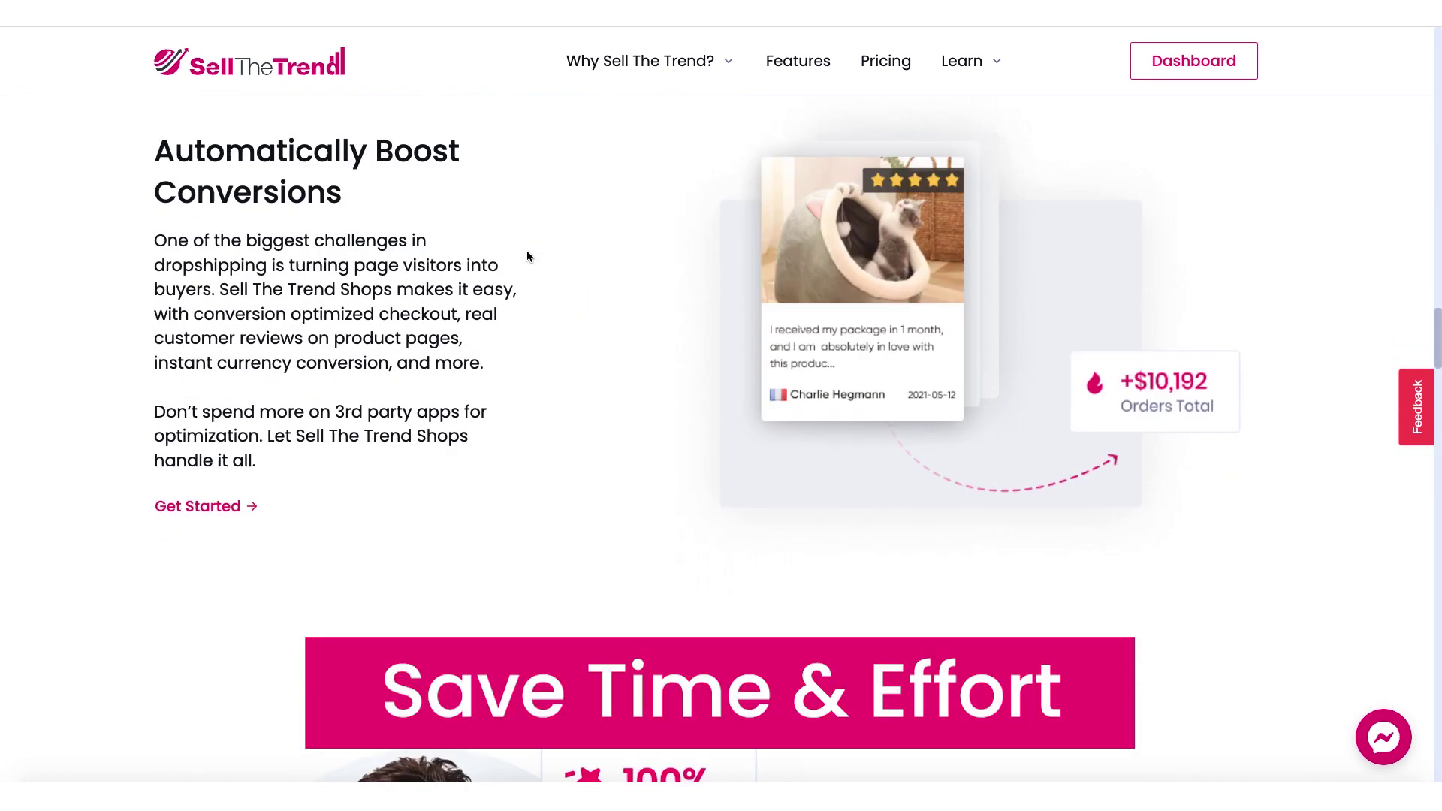
scroll(526, 257, "down", 1)
scroll(525, 257, "down", 3)
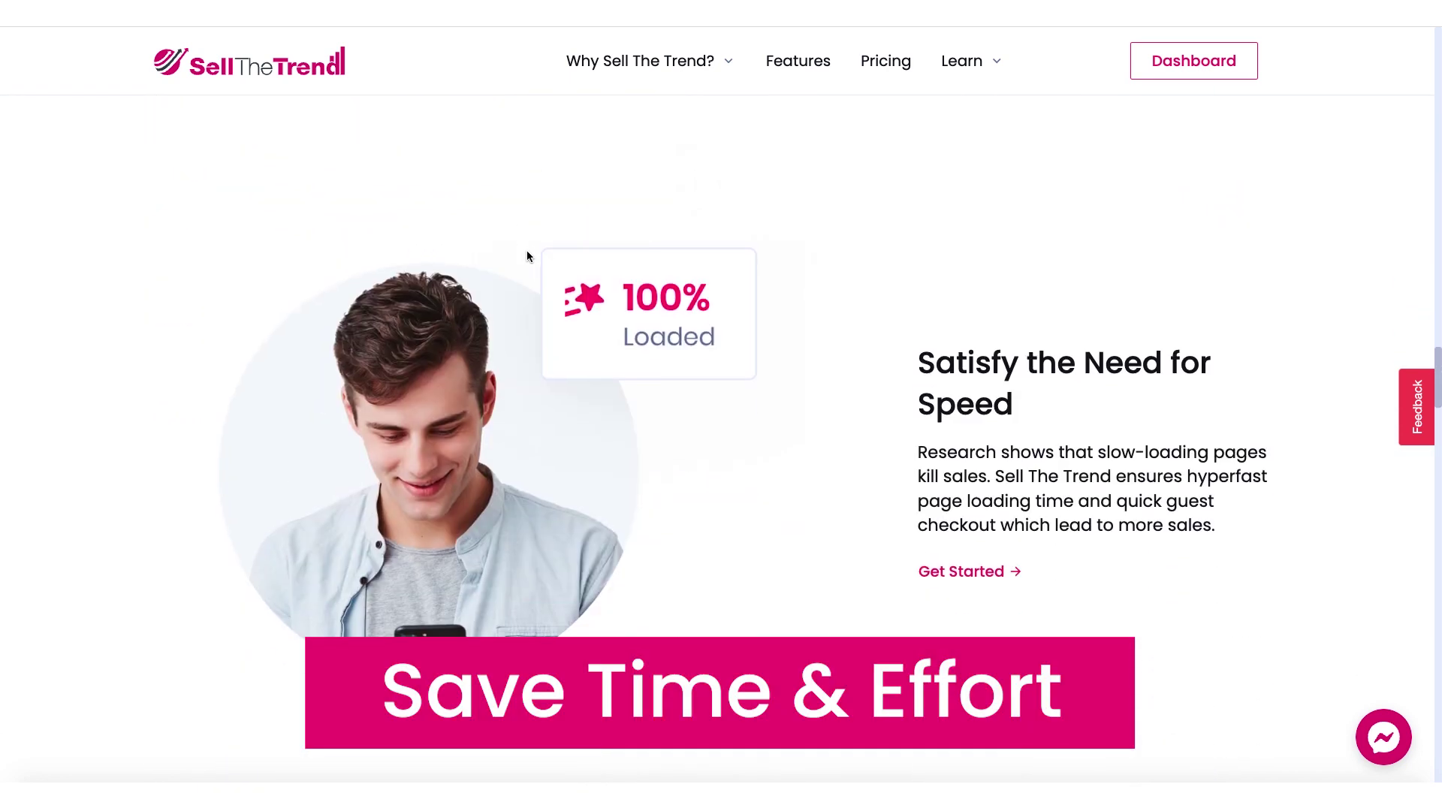
scroll(527, 257, "down", 1)
scroll(526, 258, "down", 2)
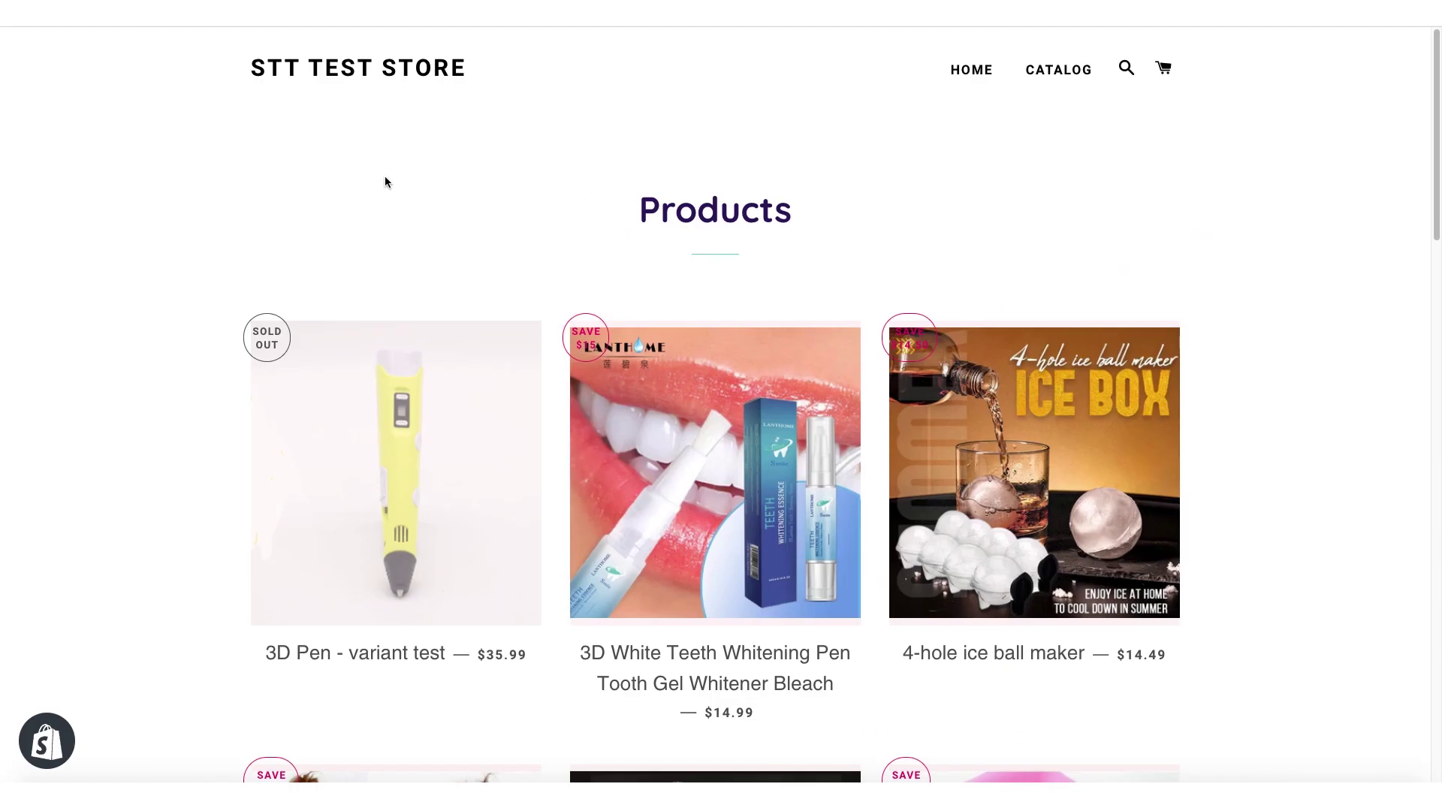
scroll(383, 182, "down", 1)
scroll(384, 181, "down", 3)
scroll(384, 176, "down", 5)
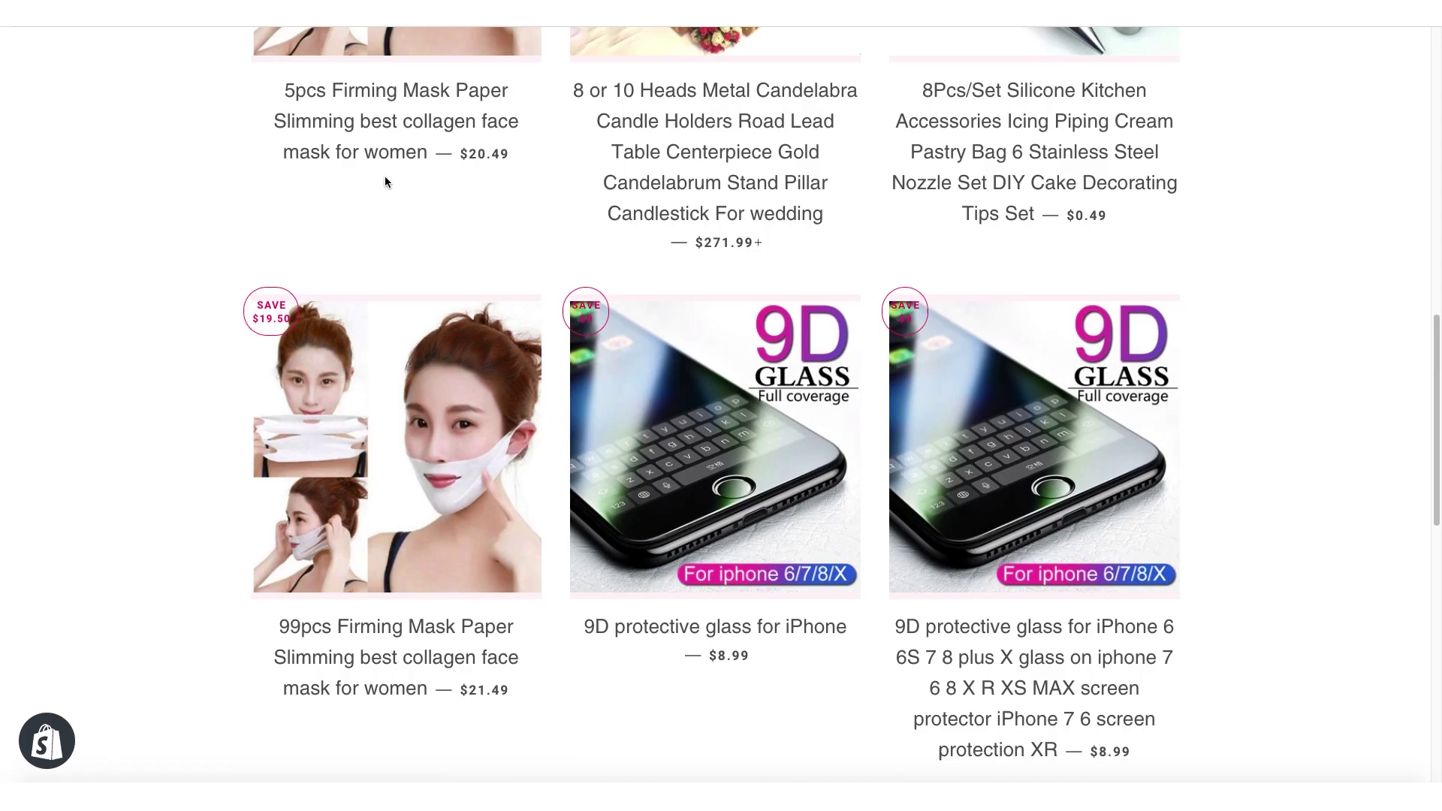
scroll(384, 177, "down", 2)
scroll(384, 175, "down", 3)
scroll(384, 177, "up", 8)
scroll(385, 175, "up", 3)
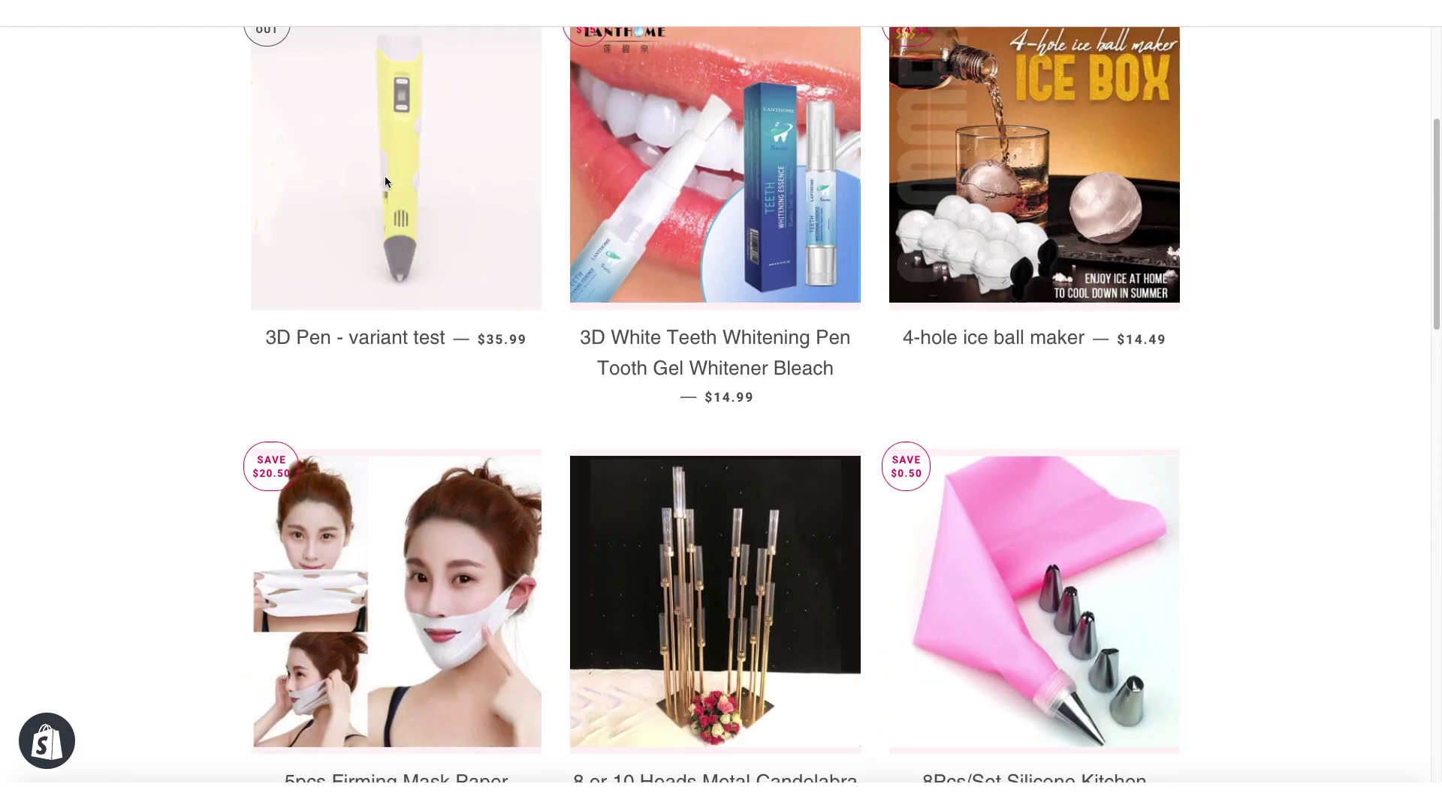
scroll(384, 175, "up", 3)
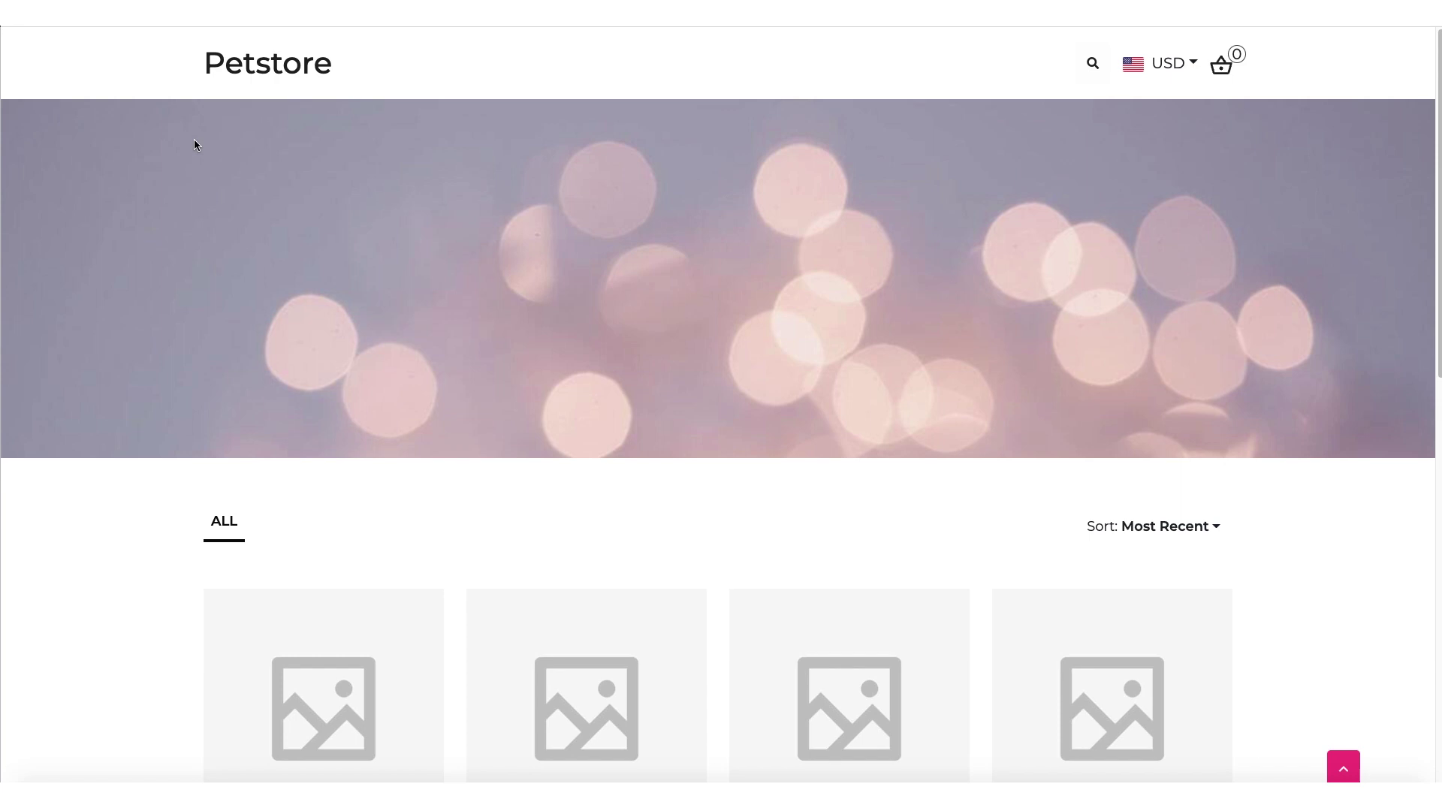
scroll(194, 145, "down", 2)
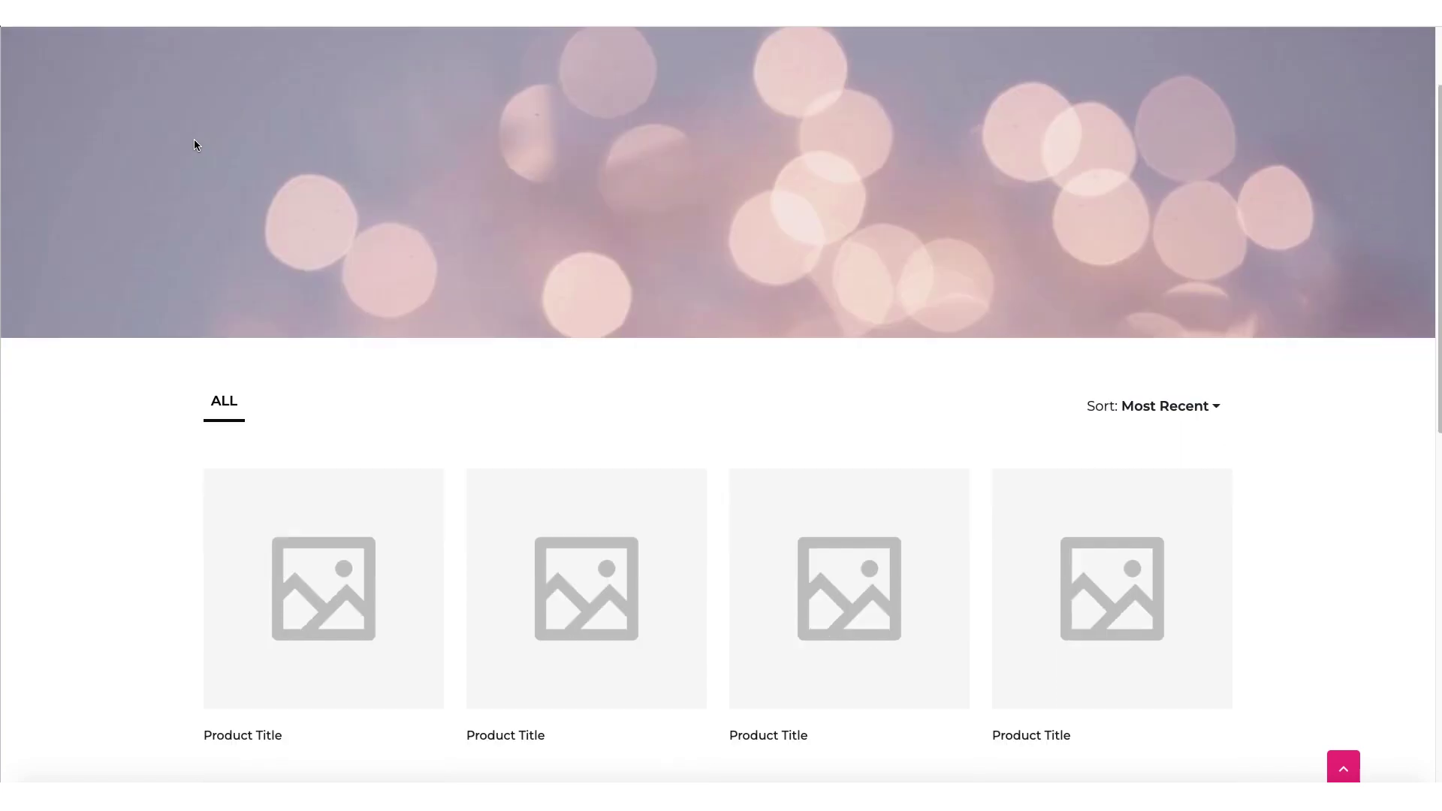
scroll(194, 144, "down", 4)
scroll(193, 144, "down", 1)
scroll(194, 144, "up", 1)
scroll(194, 145, "up", 3)
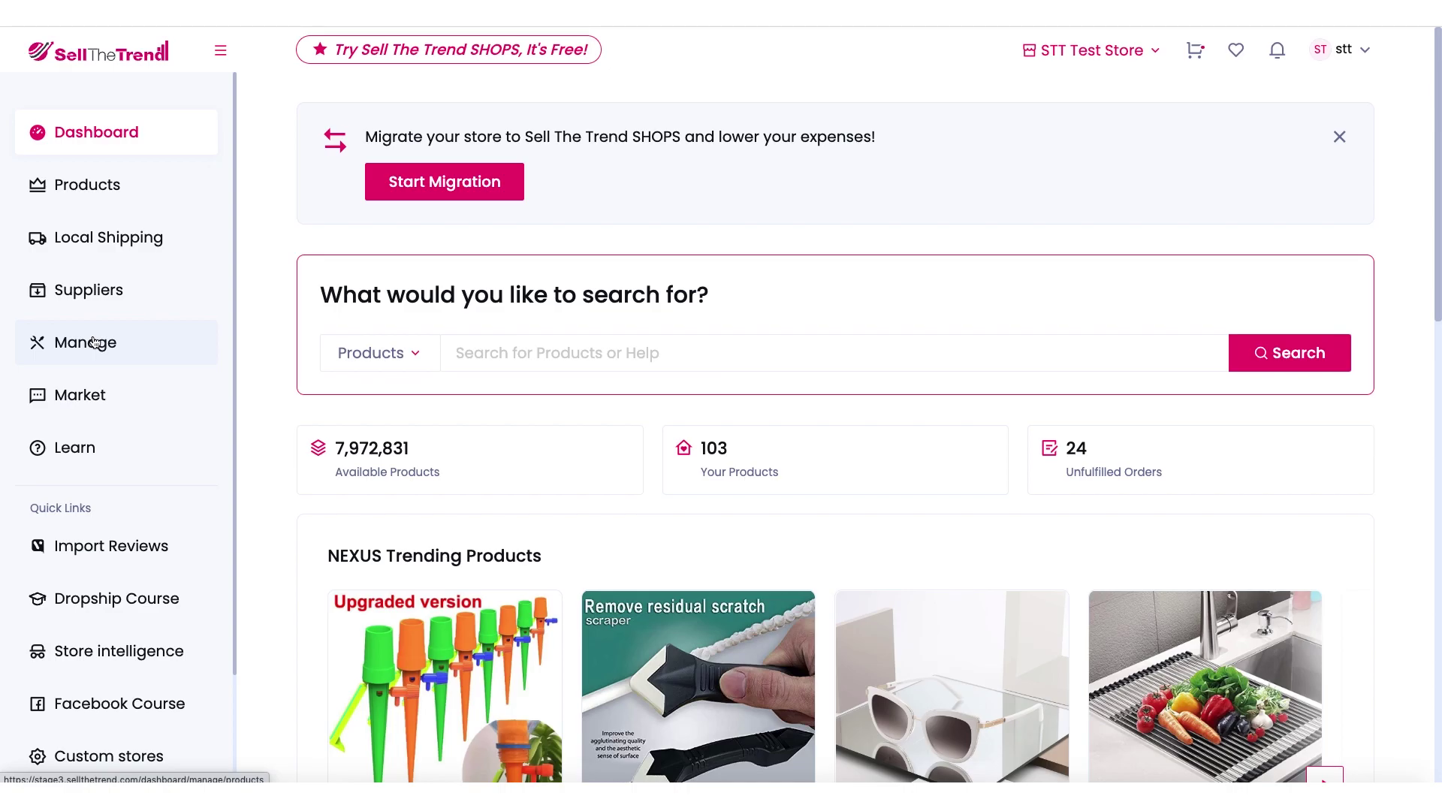
Step: From My Connections, pick Sell The Trend Shops in Connect Store, then close the dialog unconnected
left_click(101, 344)
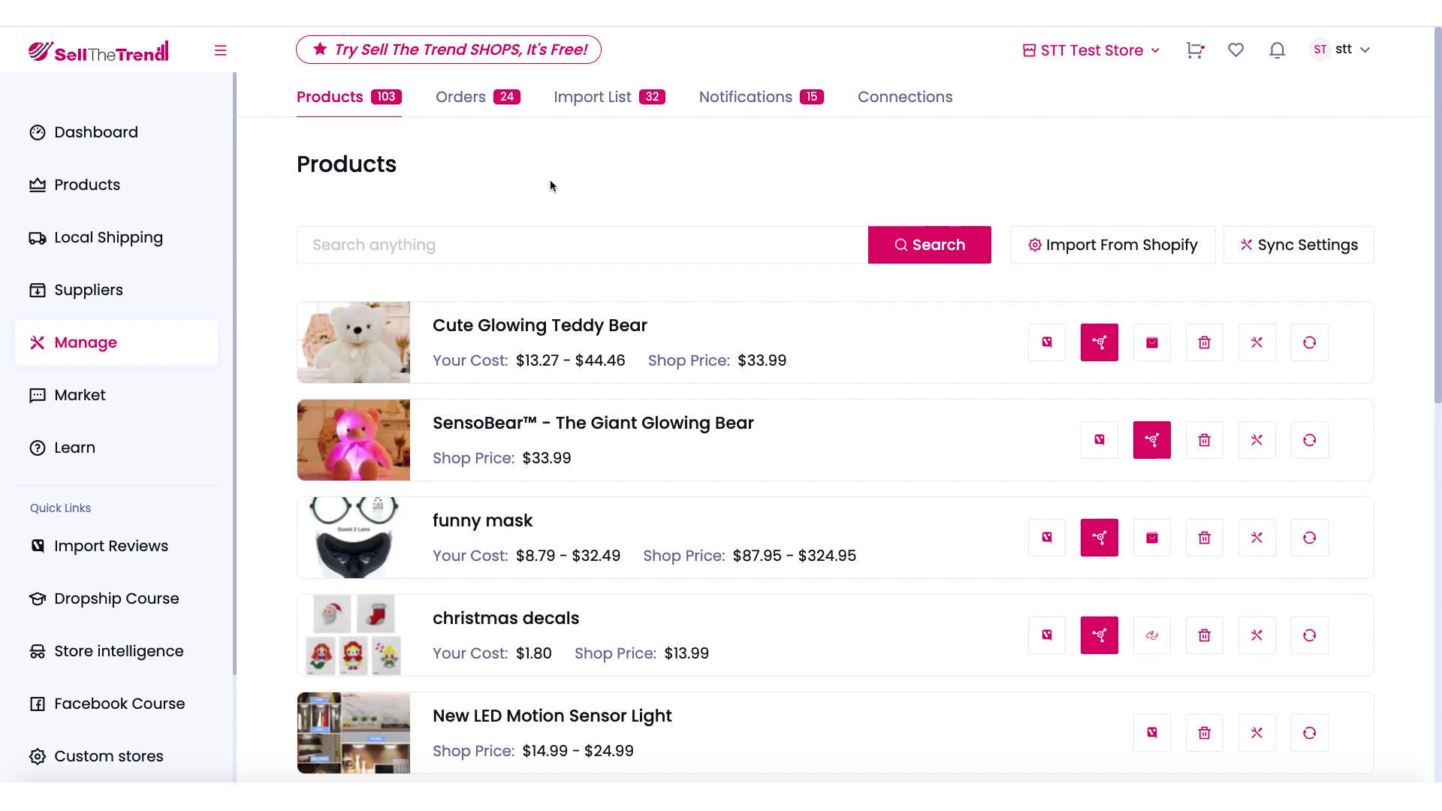
left_click(909, 100)
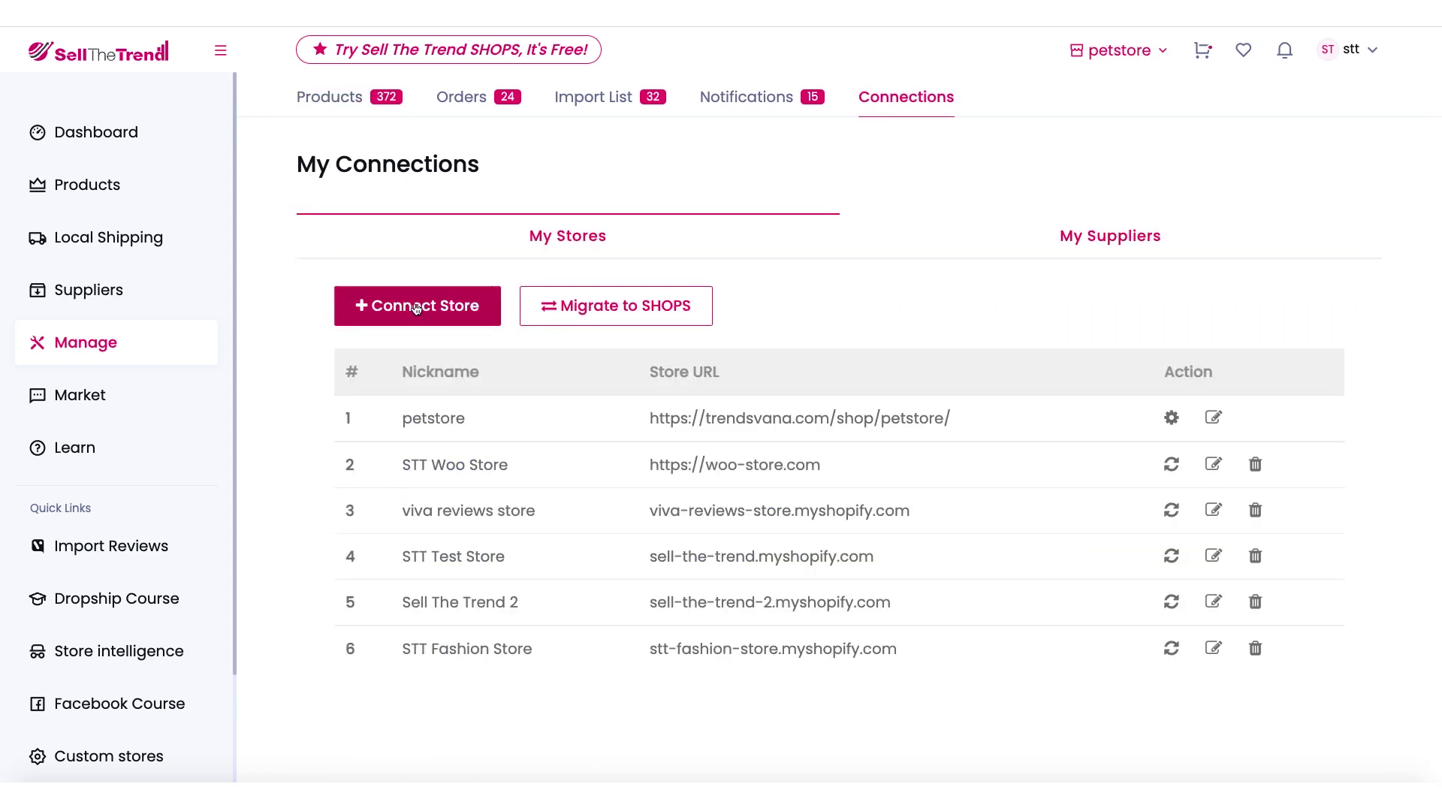
left_click(431, 296)
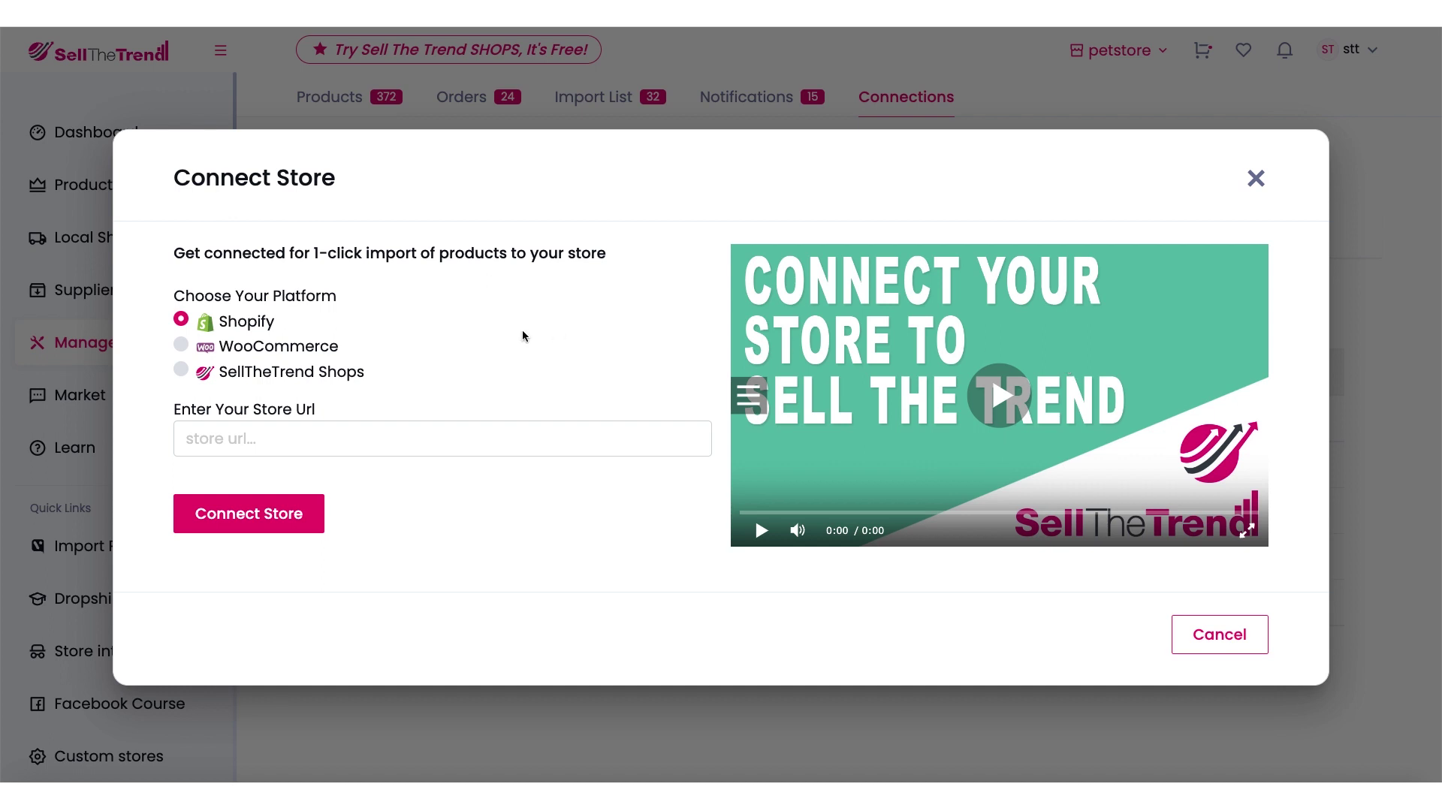
left_click(182, 371)
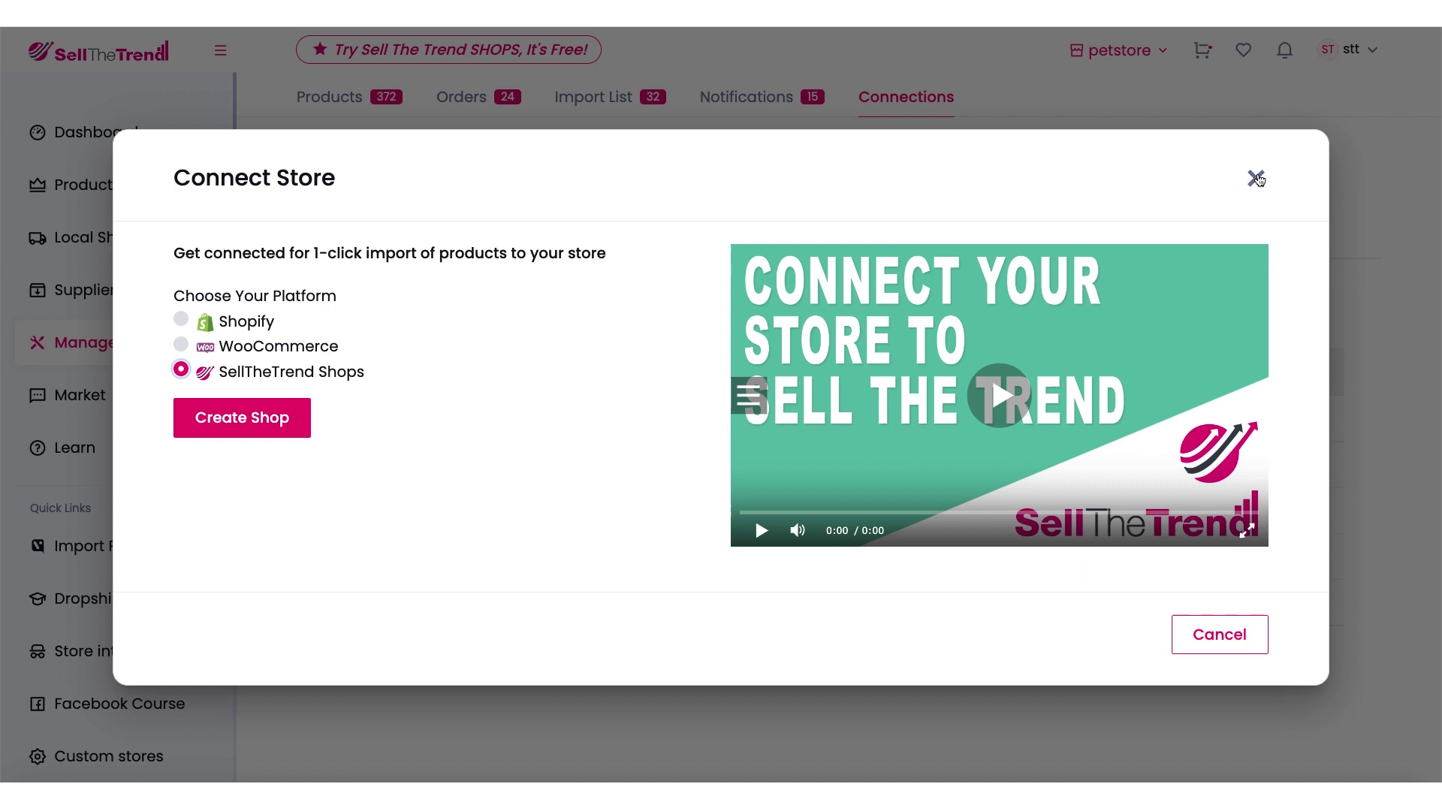
left_click(1256, 180)
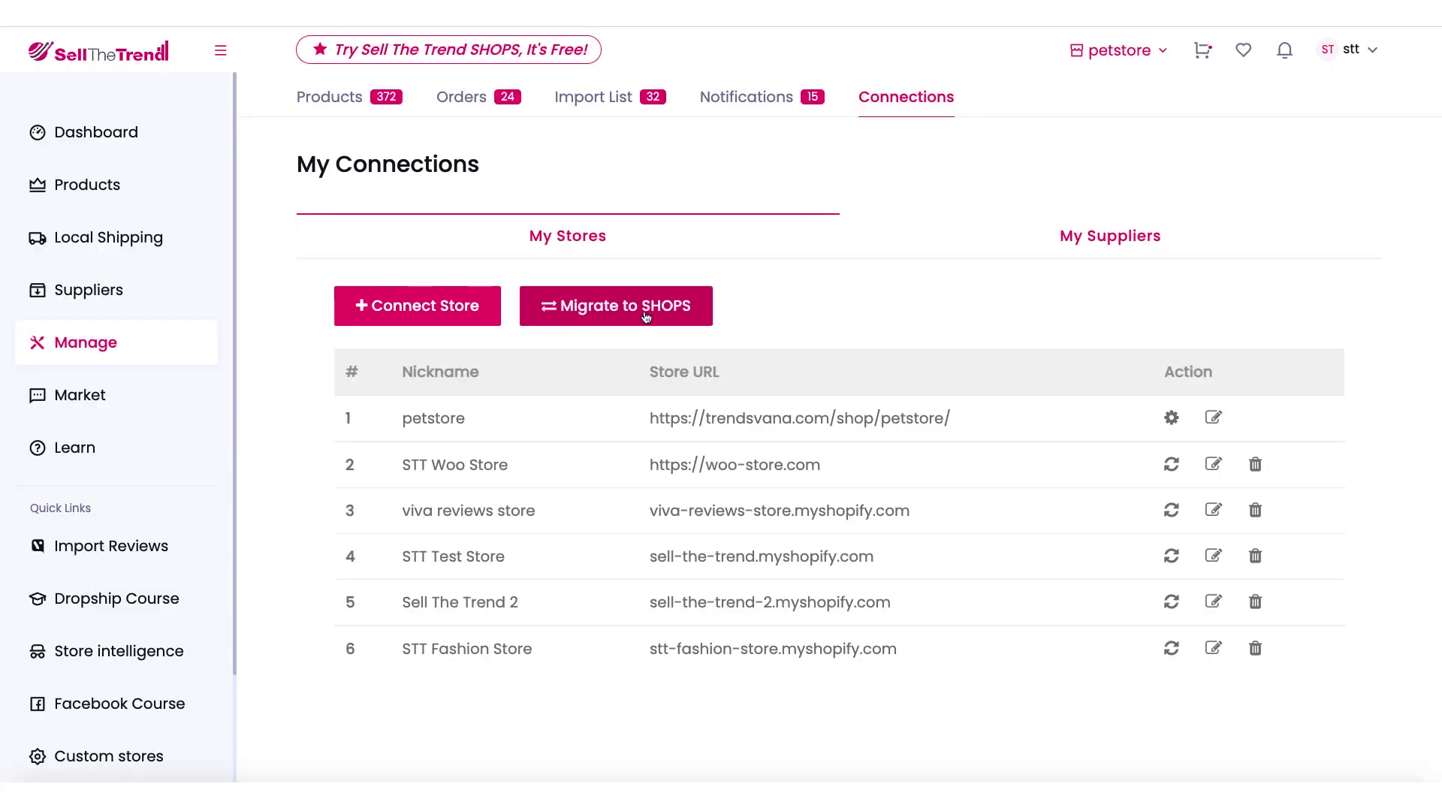
Step: Run Migrate to SHOPS with STT Test Store as source and petstore as destination
left_click(619, 309)
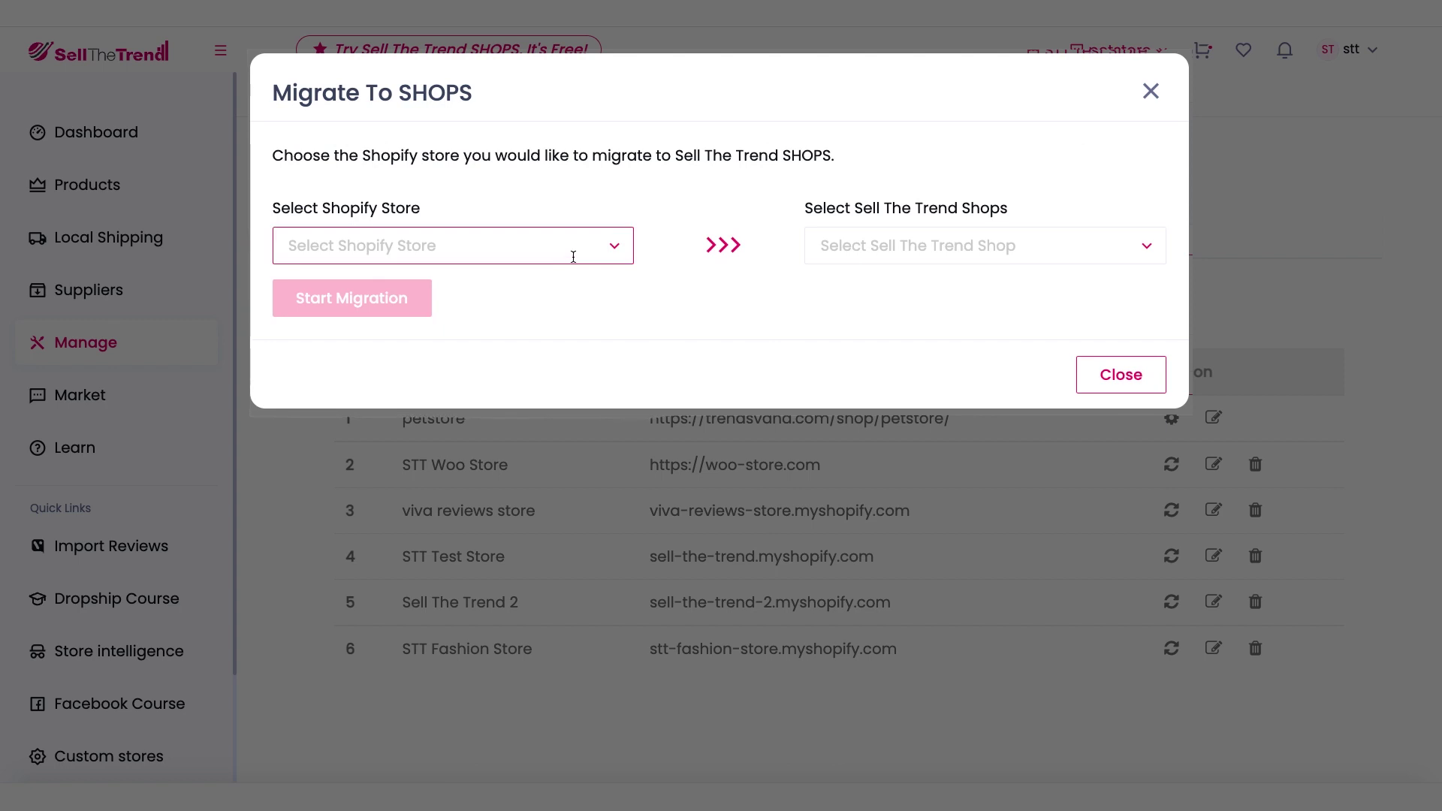
left_click(437, 249)
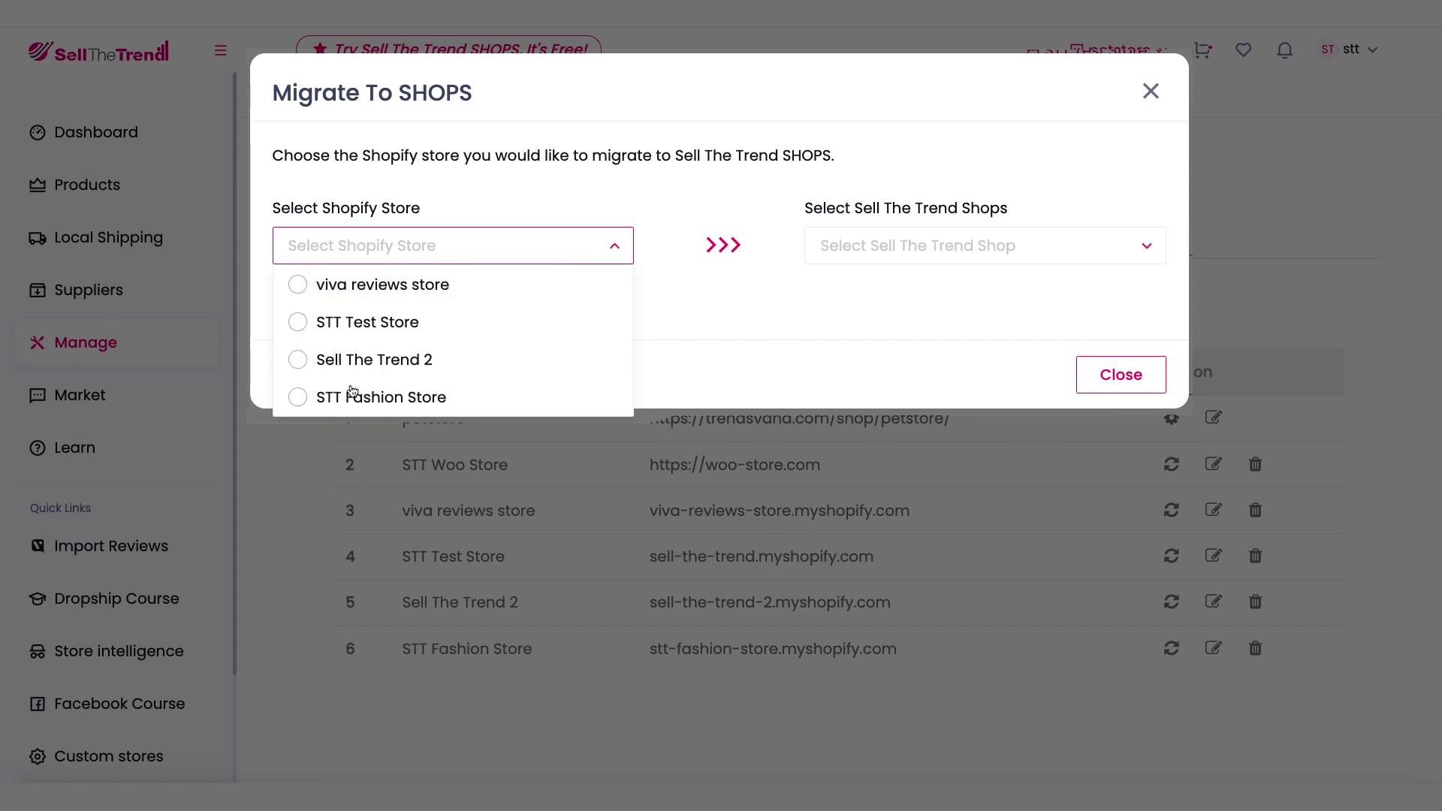
left_click(305, 325)
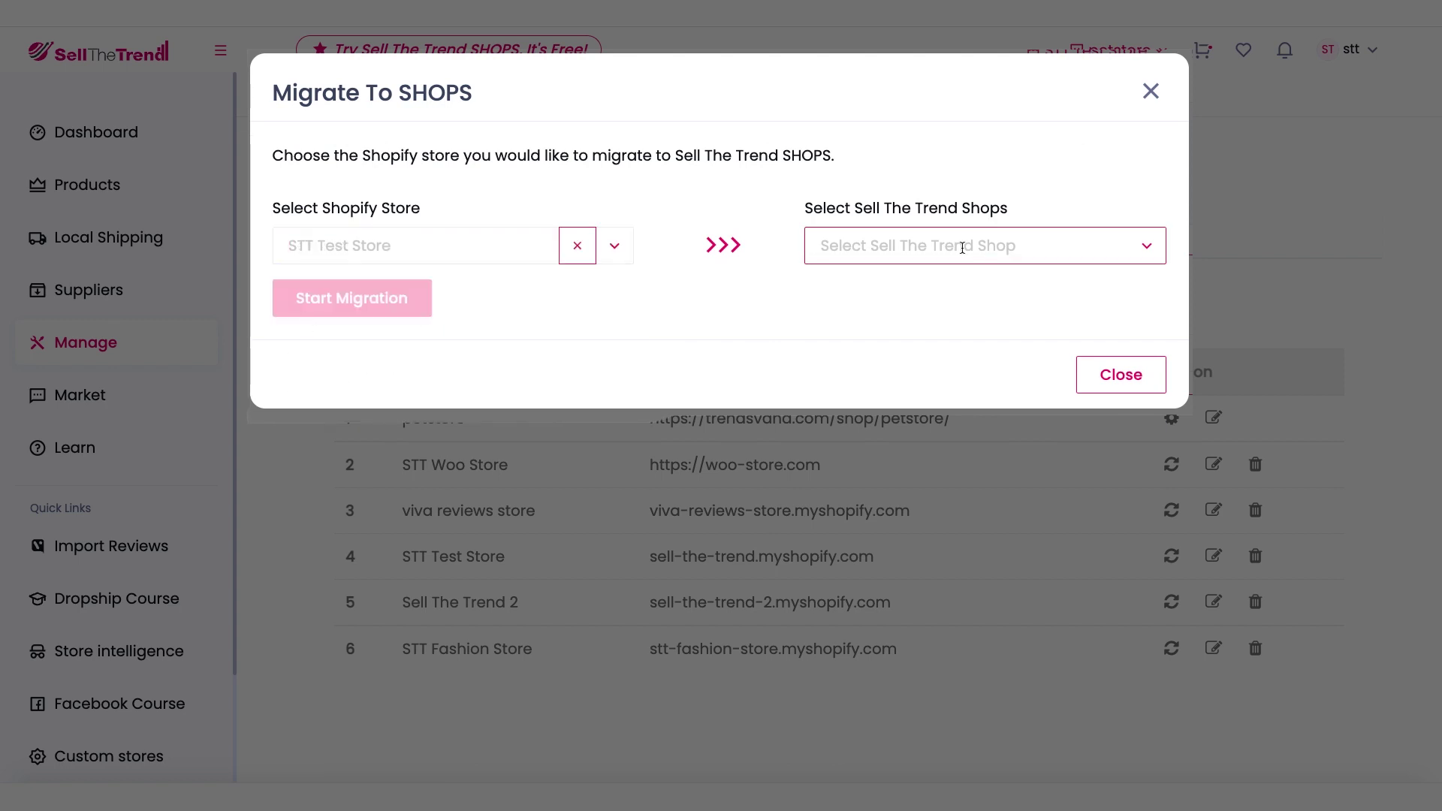
left_click(918, 250)
left_click(834, 287)
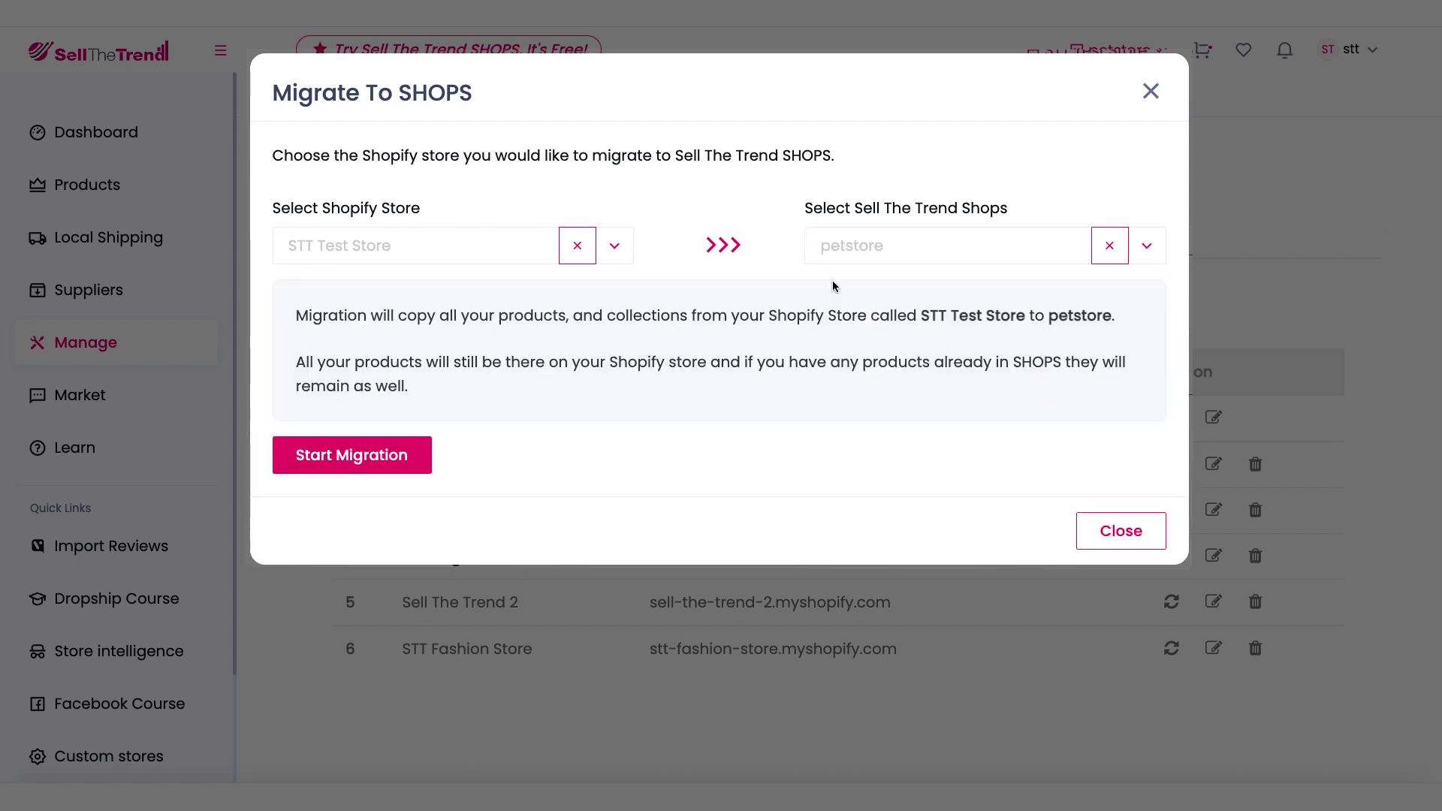
left_click(346, 458)
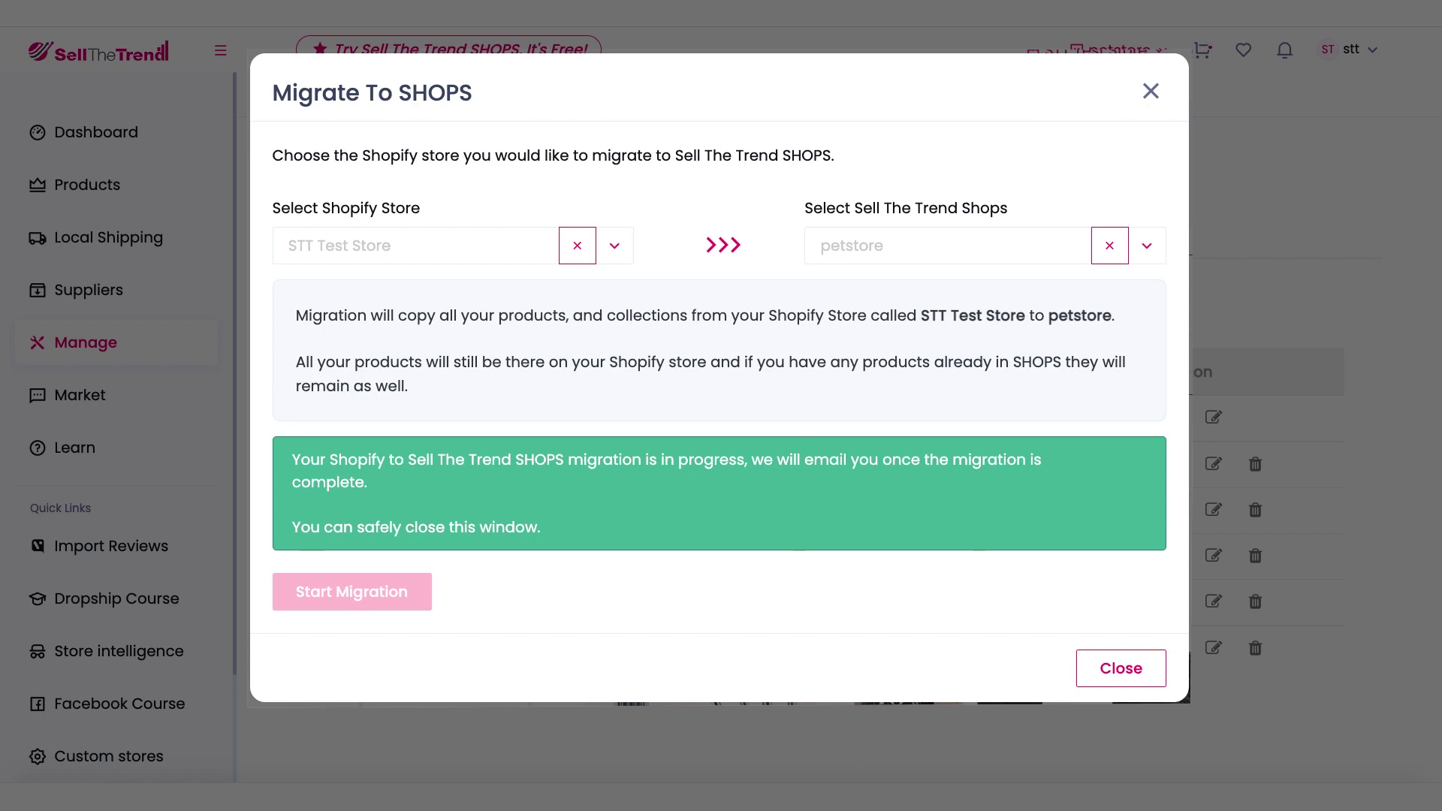
scroll(183, 73, "down", 1)
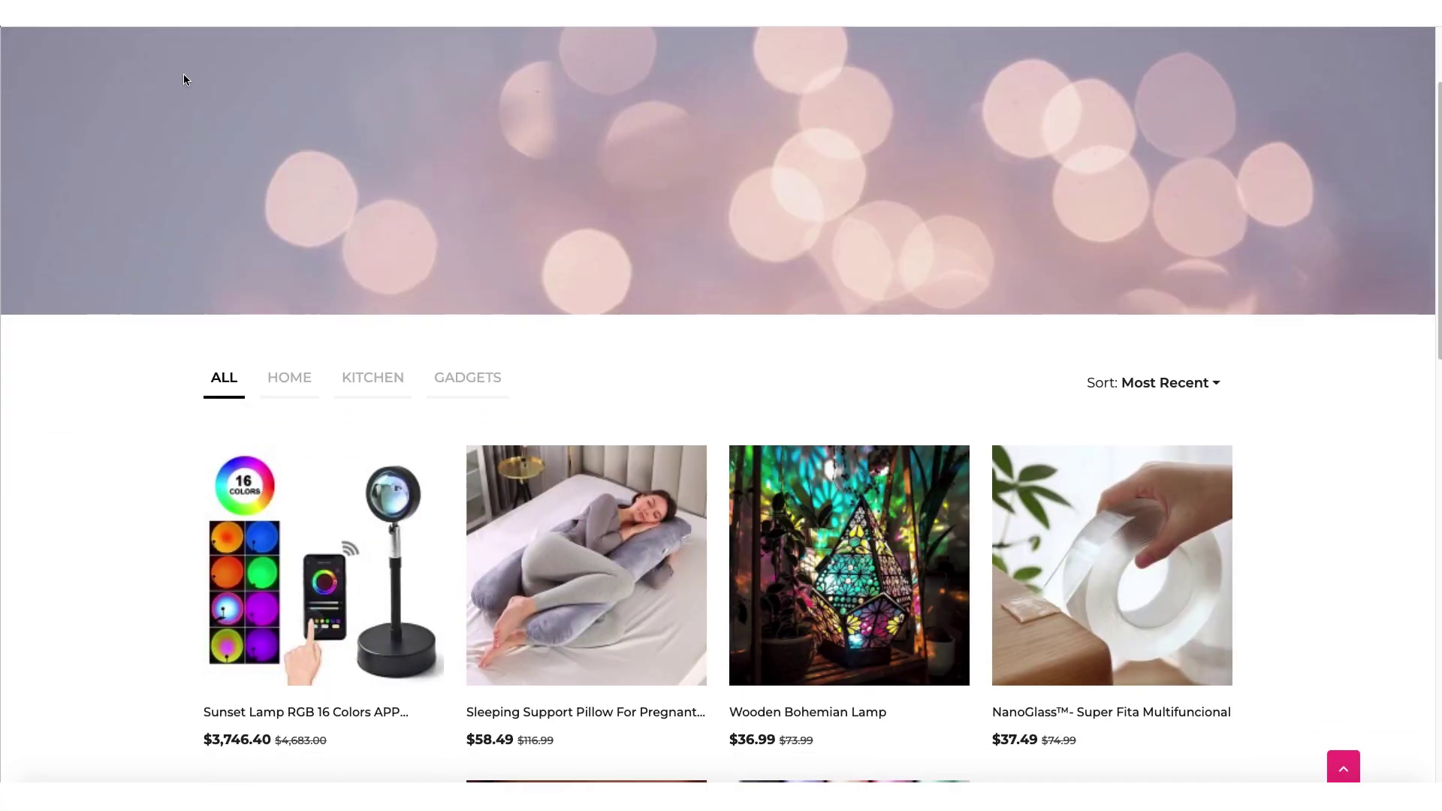
scroll(184, 73, "down", 1)
scroll(184, 74, "down", 1)
scroll(184, 73, "down", 1)
scroll(184, 74, "down", 2)
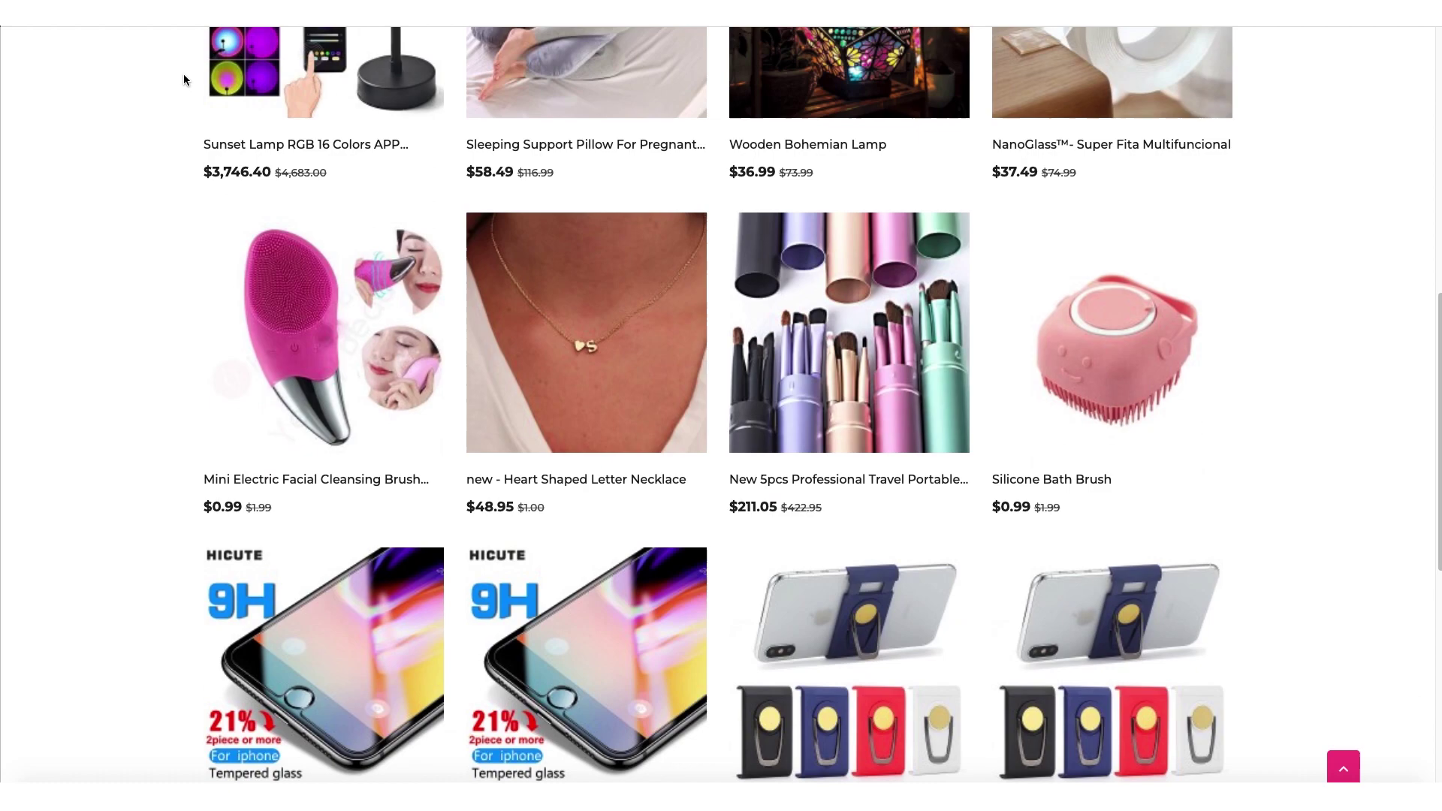
scroll(184, 73, "down", 1)
scroll(184, 73, "up", 2)
scroll(247, 405, "up", 2)
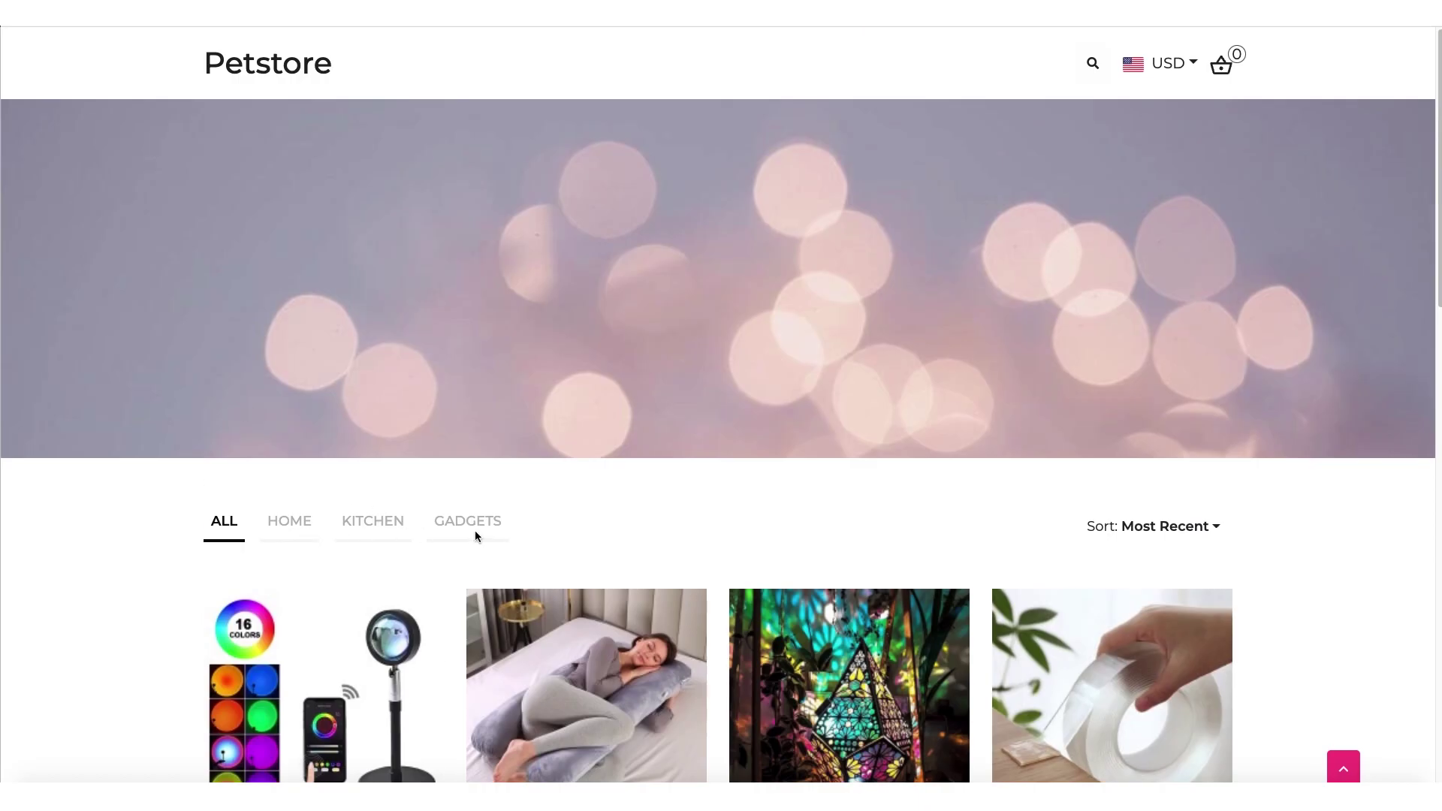
scroll(618, 526, "down", 1)
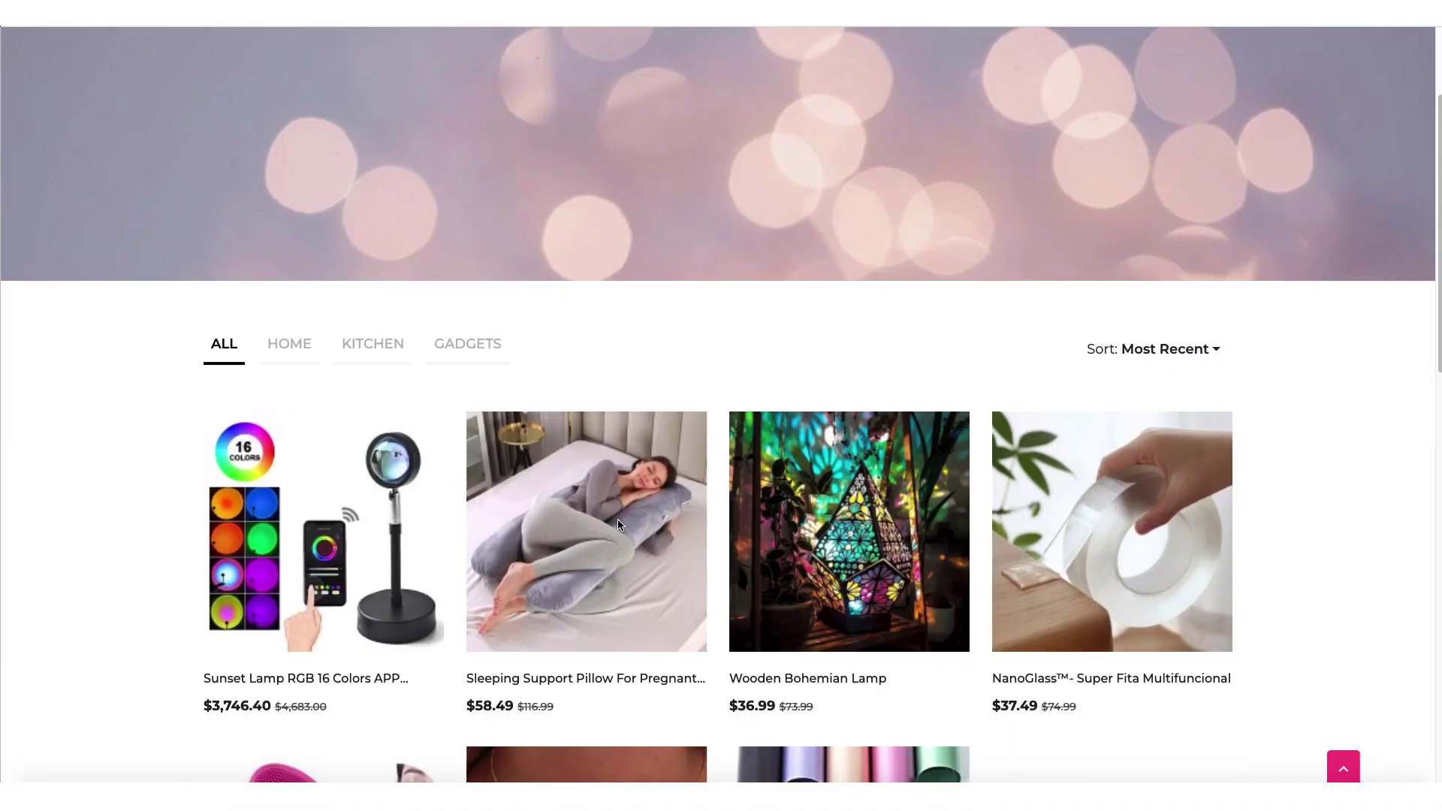
scroll(618, 526, "down", 4)
scroll(618, 526, "down", 5)
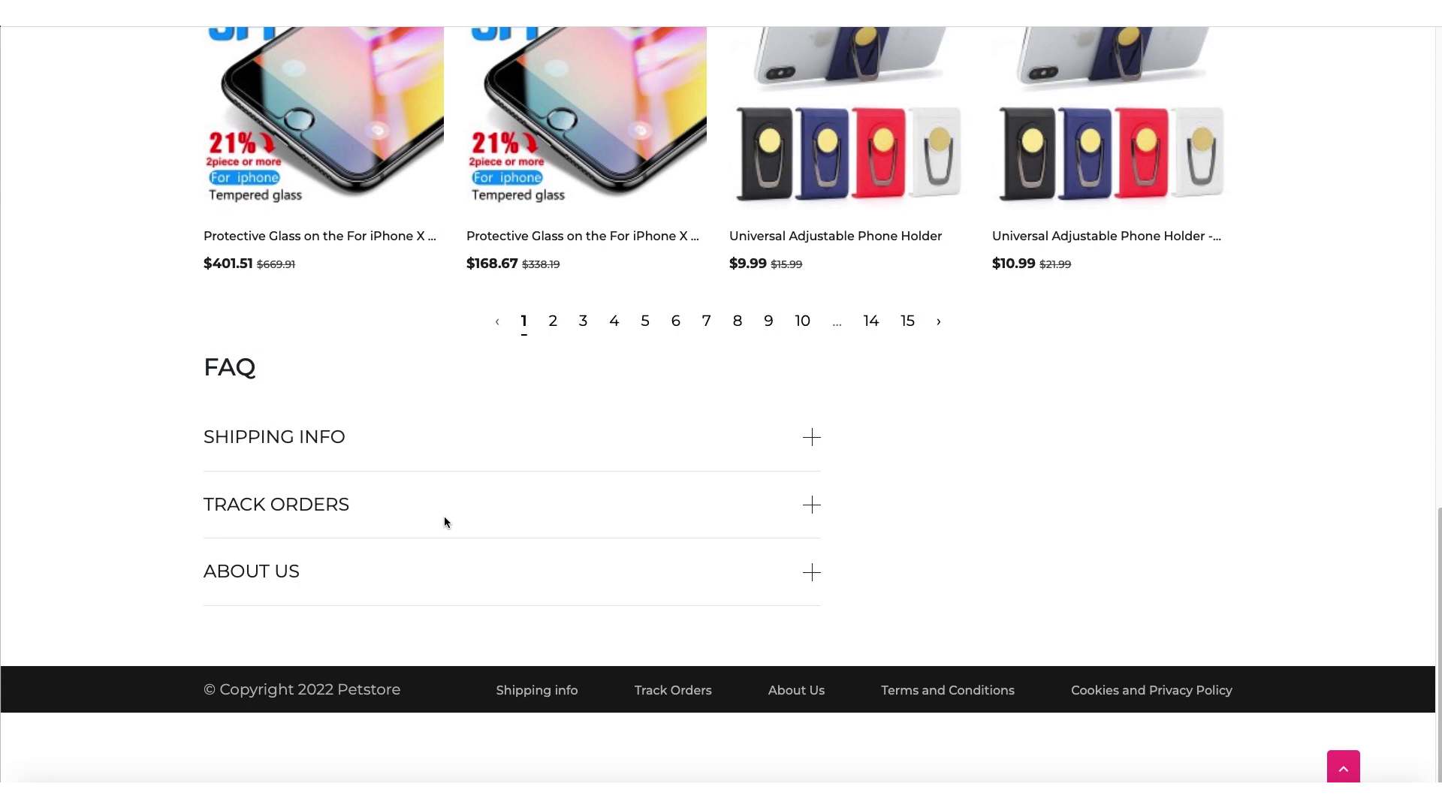
left_click(271, 573)
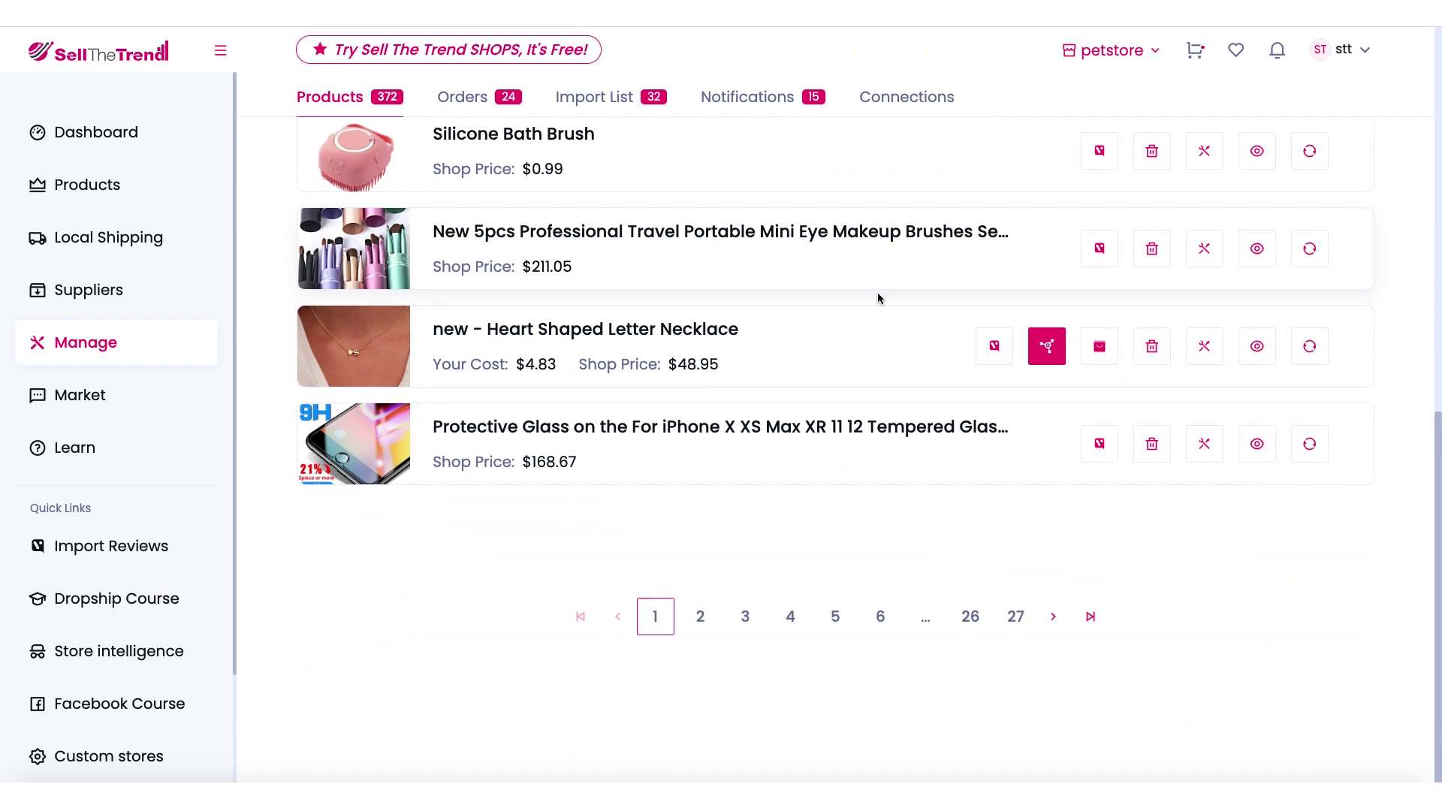
left_click(1015, 615)
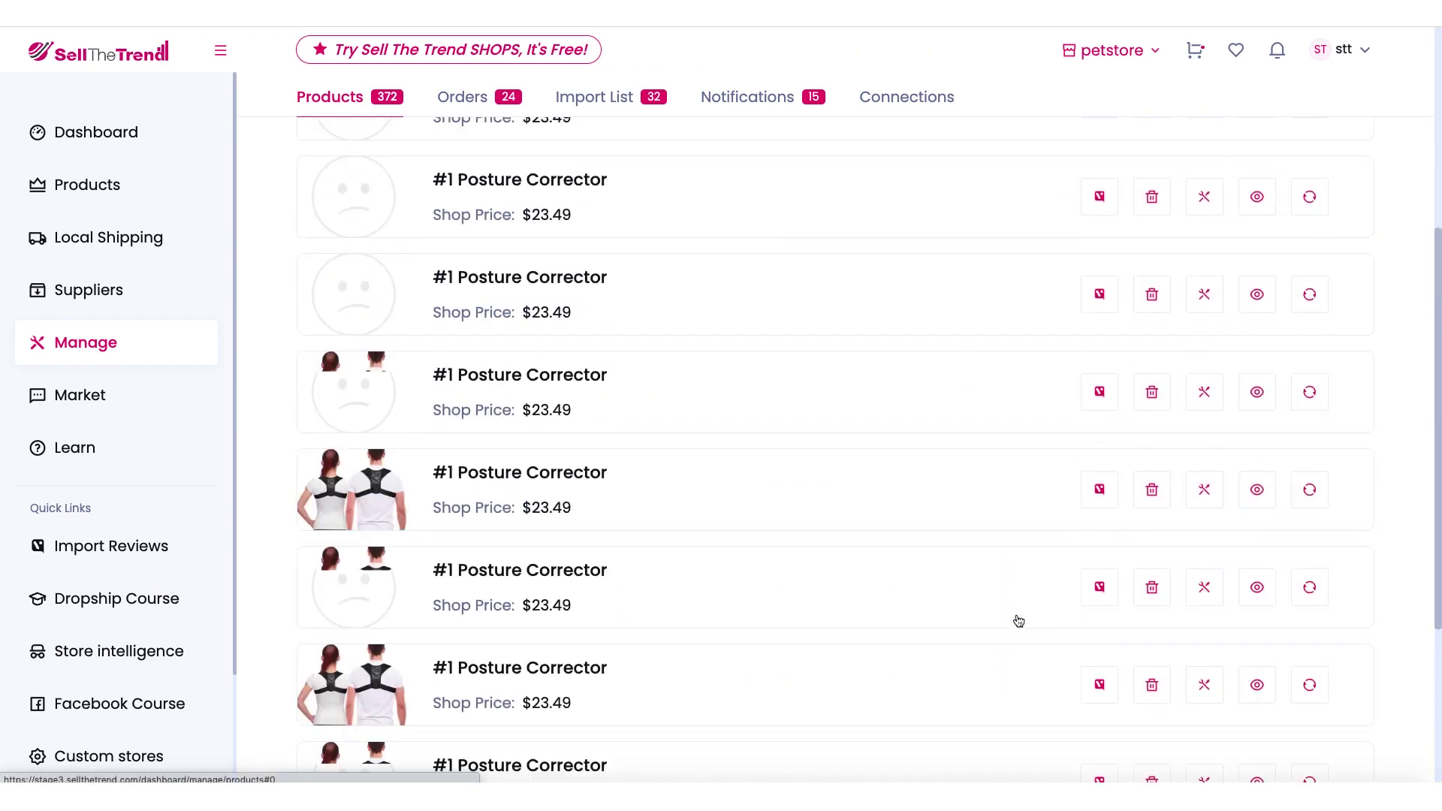
scroll(830, 585, "down", 10)
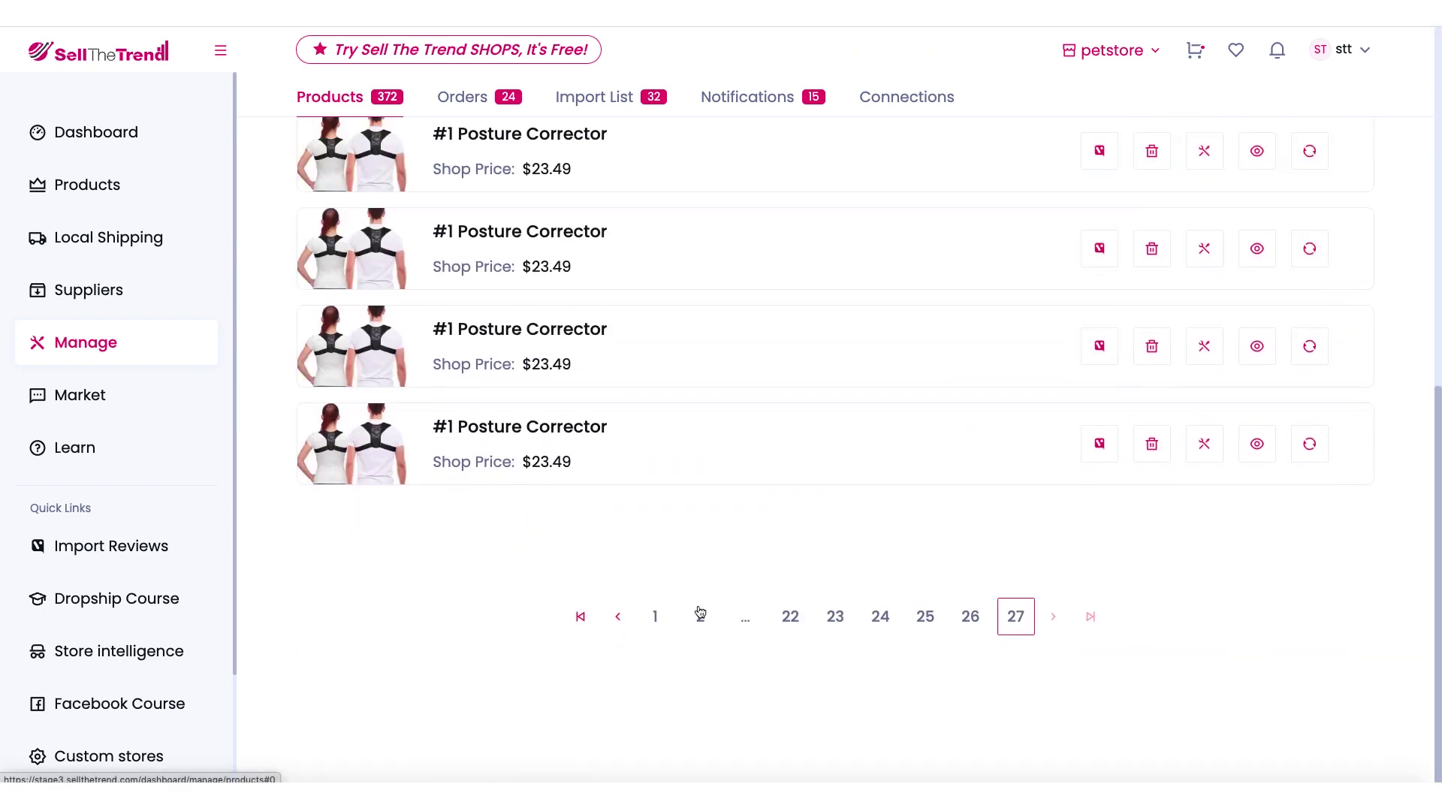
left_click(655, 616)
scroll(676, 632, "down", 10)
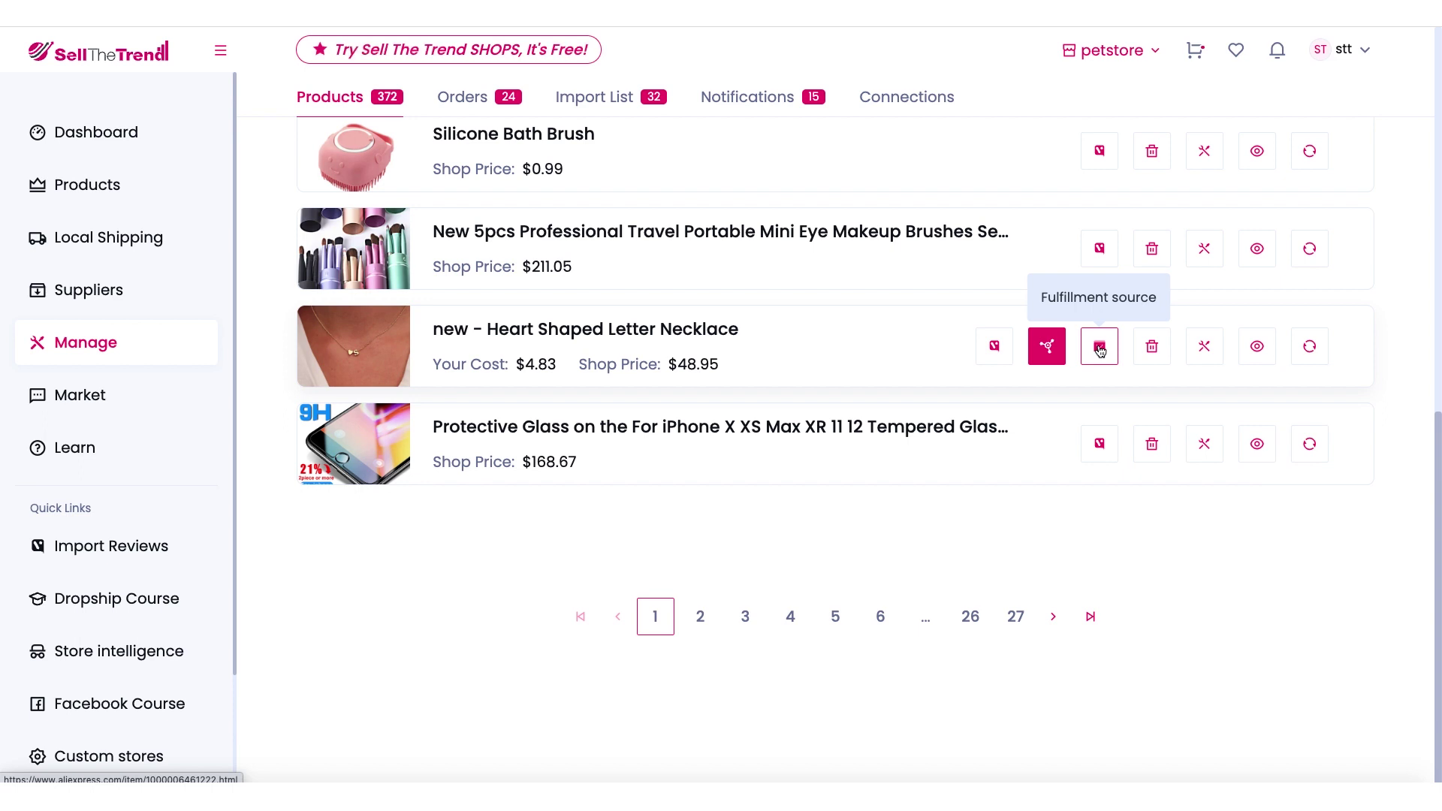
scroll(1100, 349, "up", 2)
scroll(1105, 341, "up", 2)
scroll(1104, 334, "up", 1)
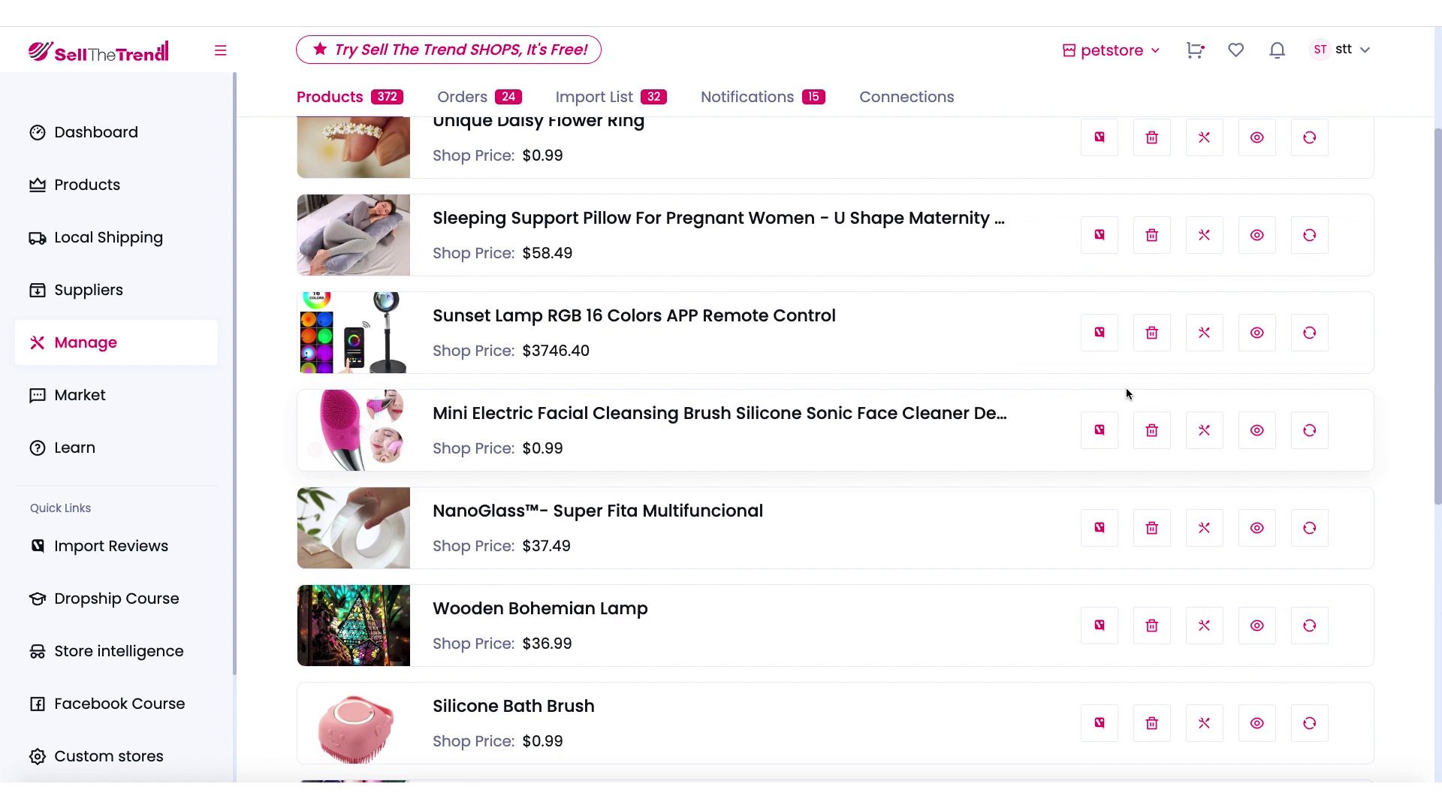
left_click(1310, 529)
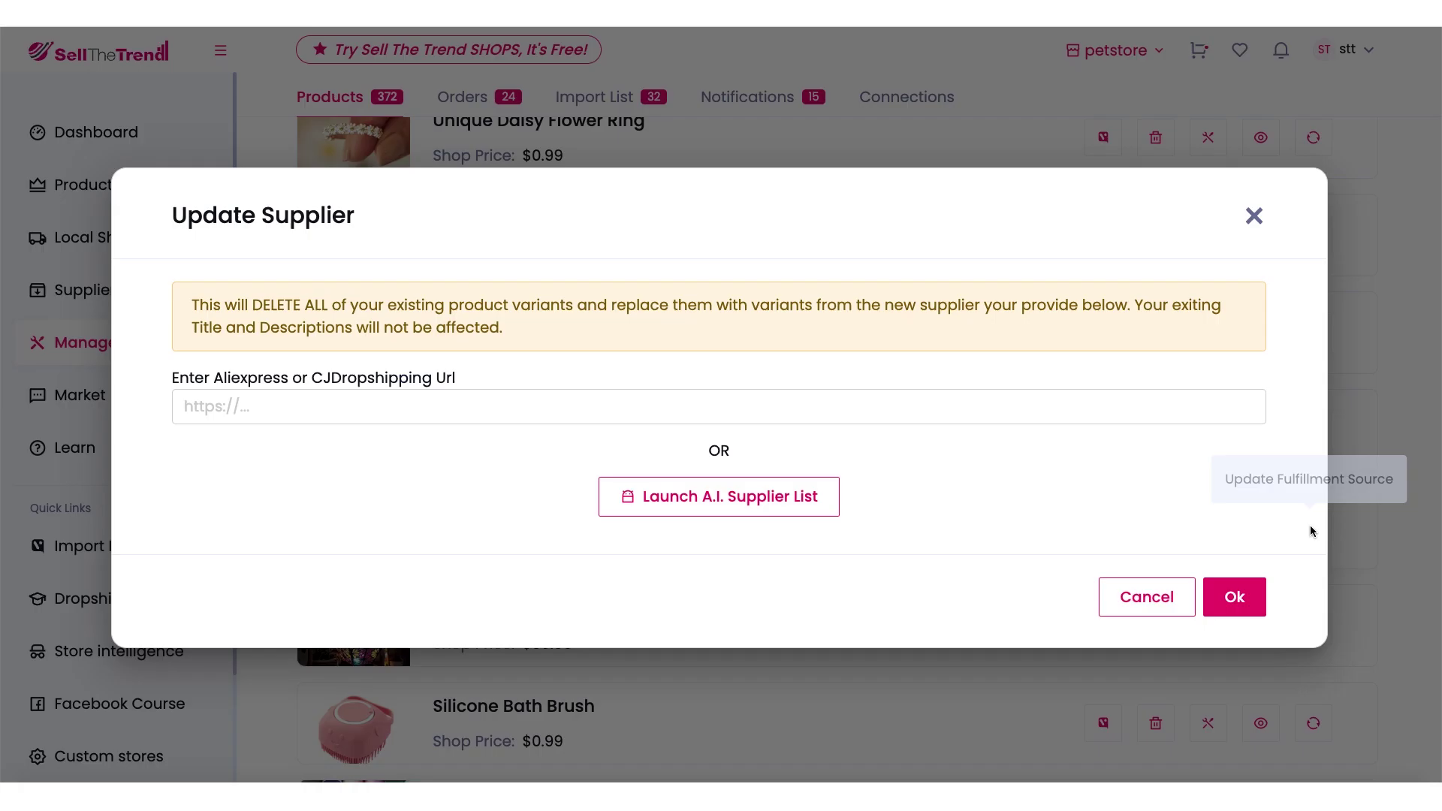
left_click(713, 499)
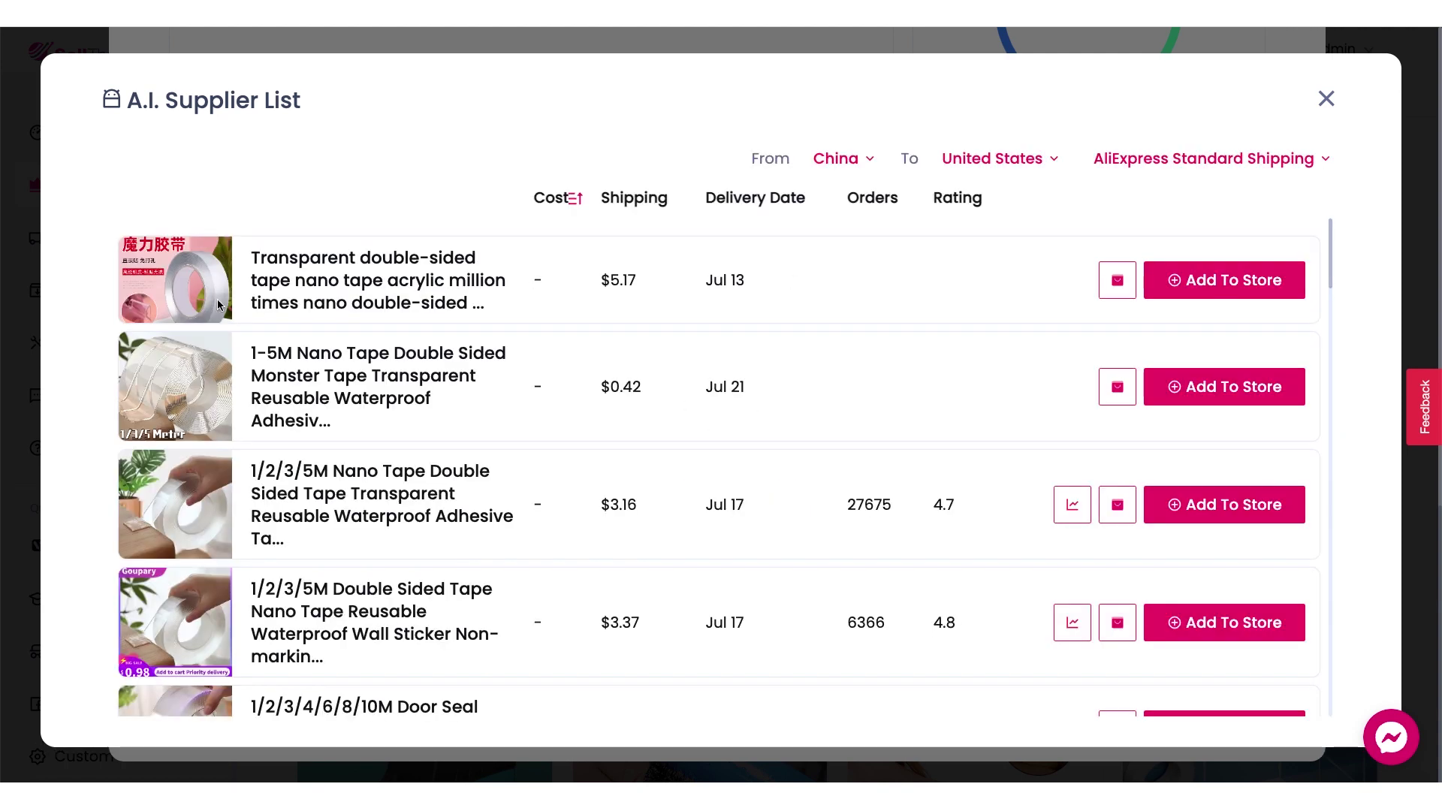
scroll(251, 300, "down", 2)
key("Escape")
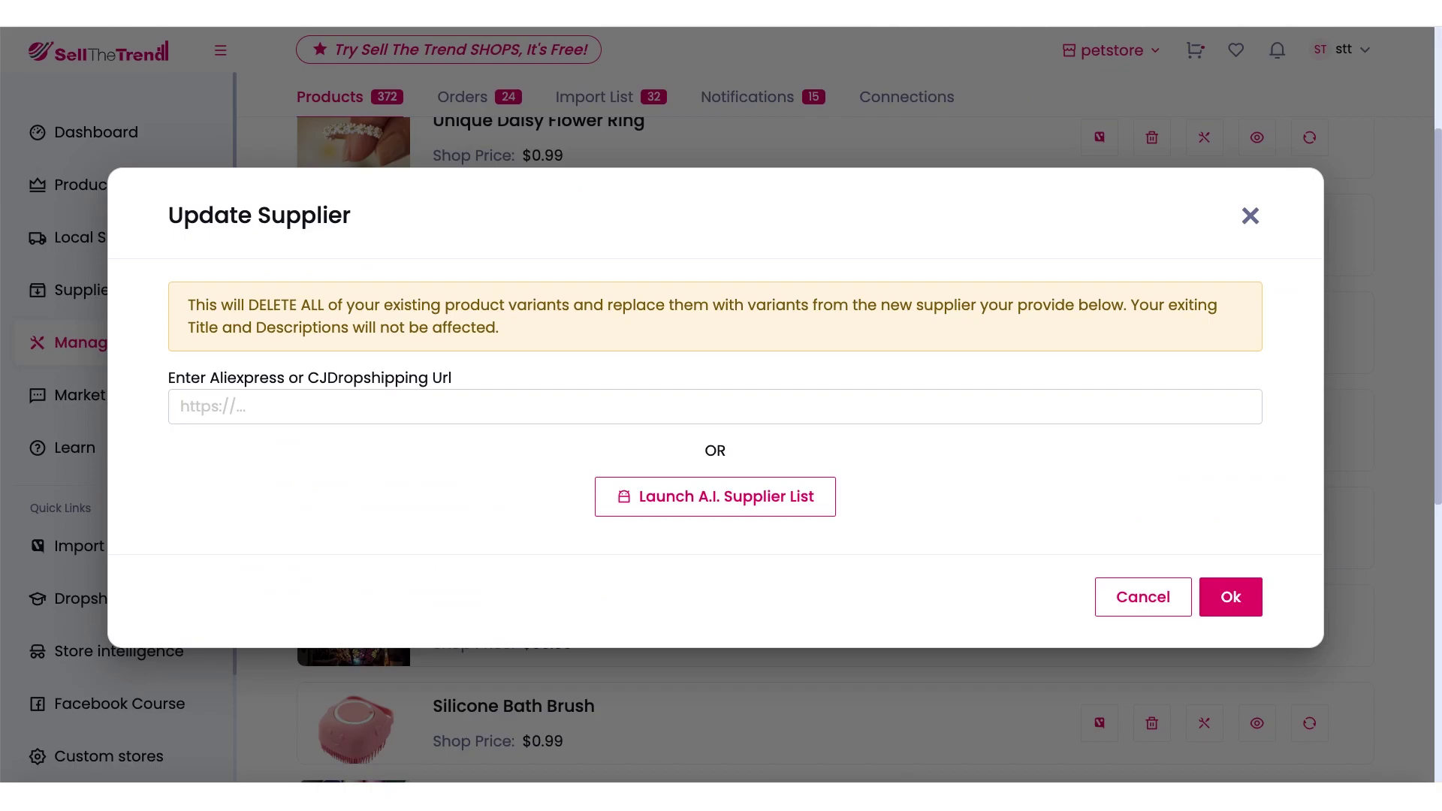
left_click(1248, 217)
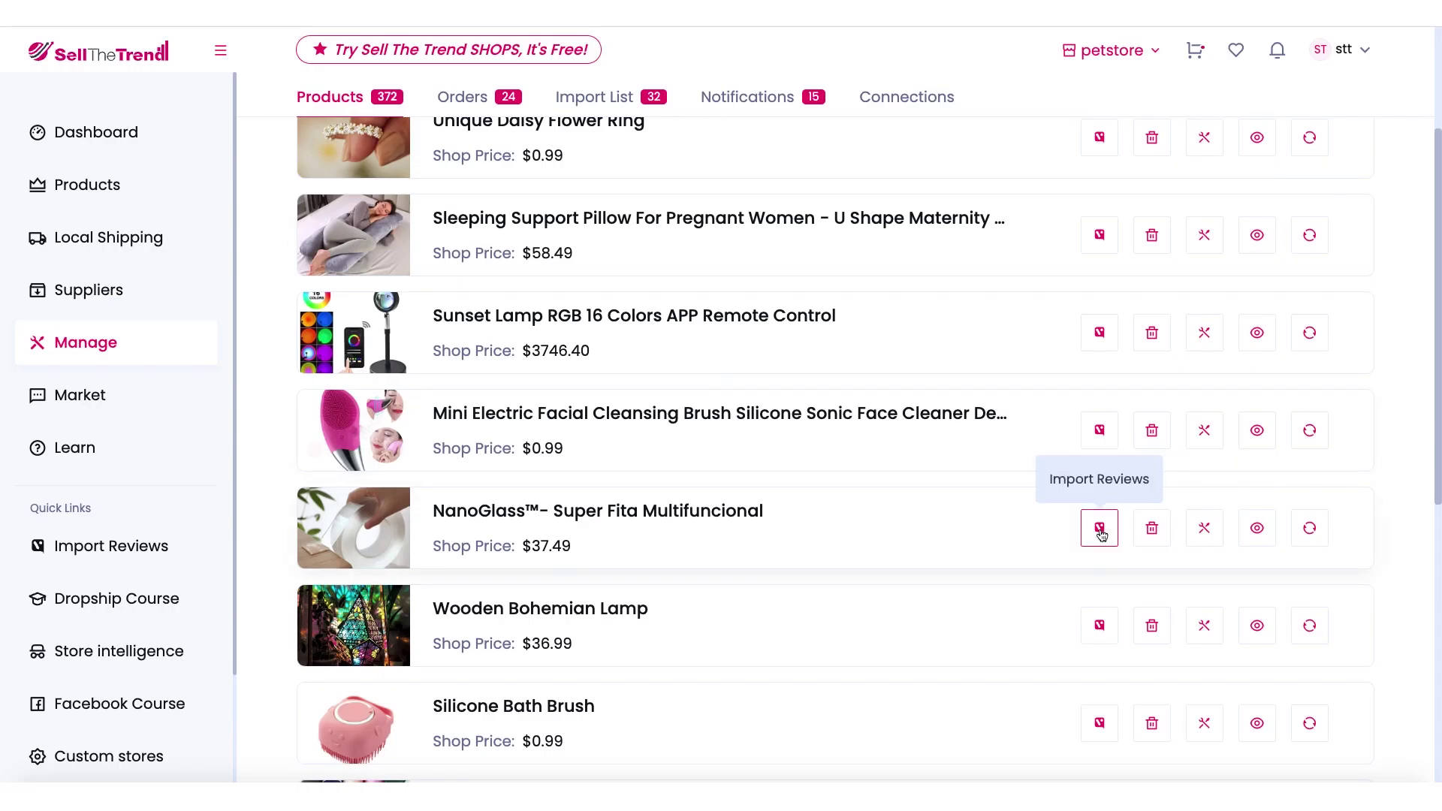
left_click(1100, 528)
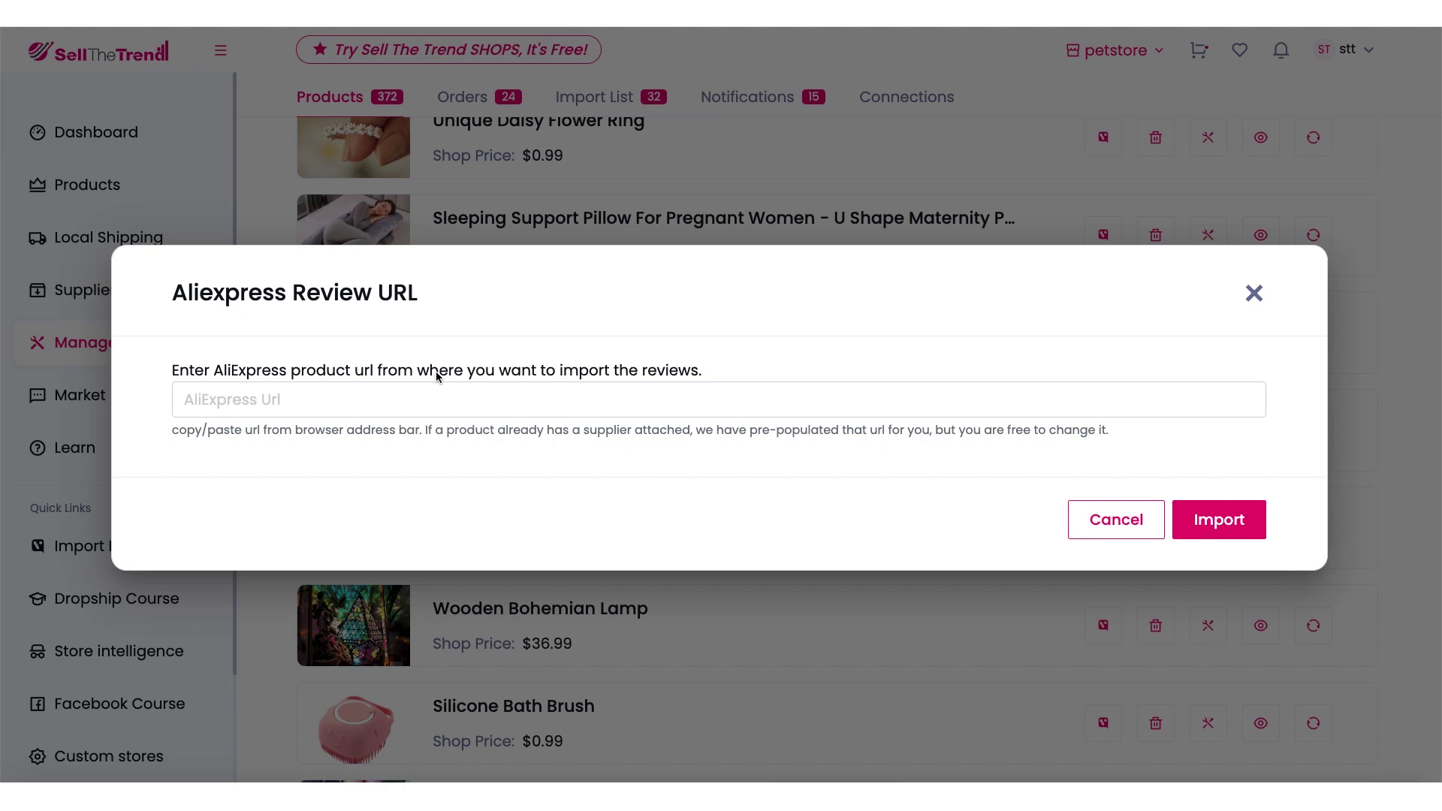
left_click(1255, 294)
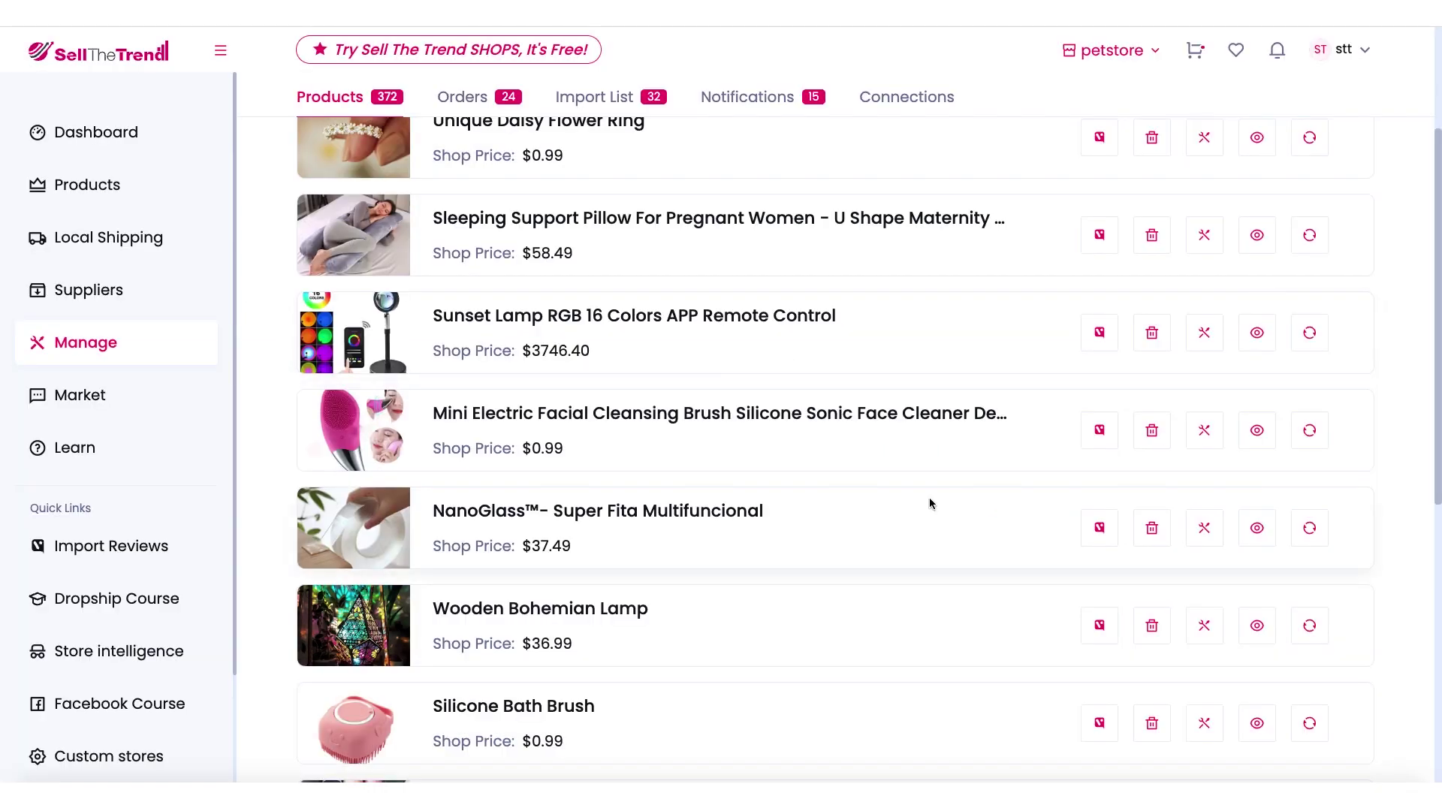
scroll(1039, 530, "down", 3)
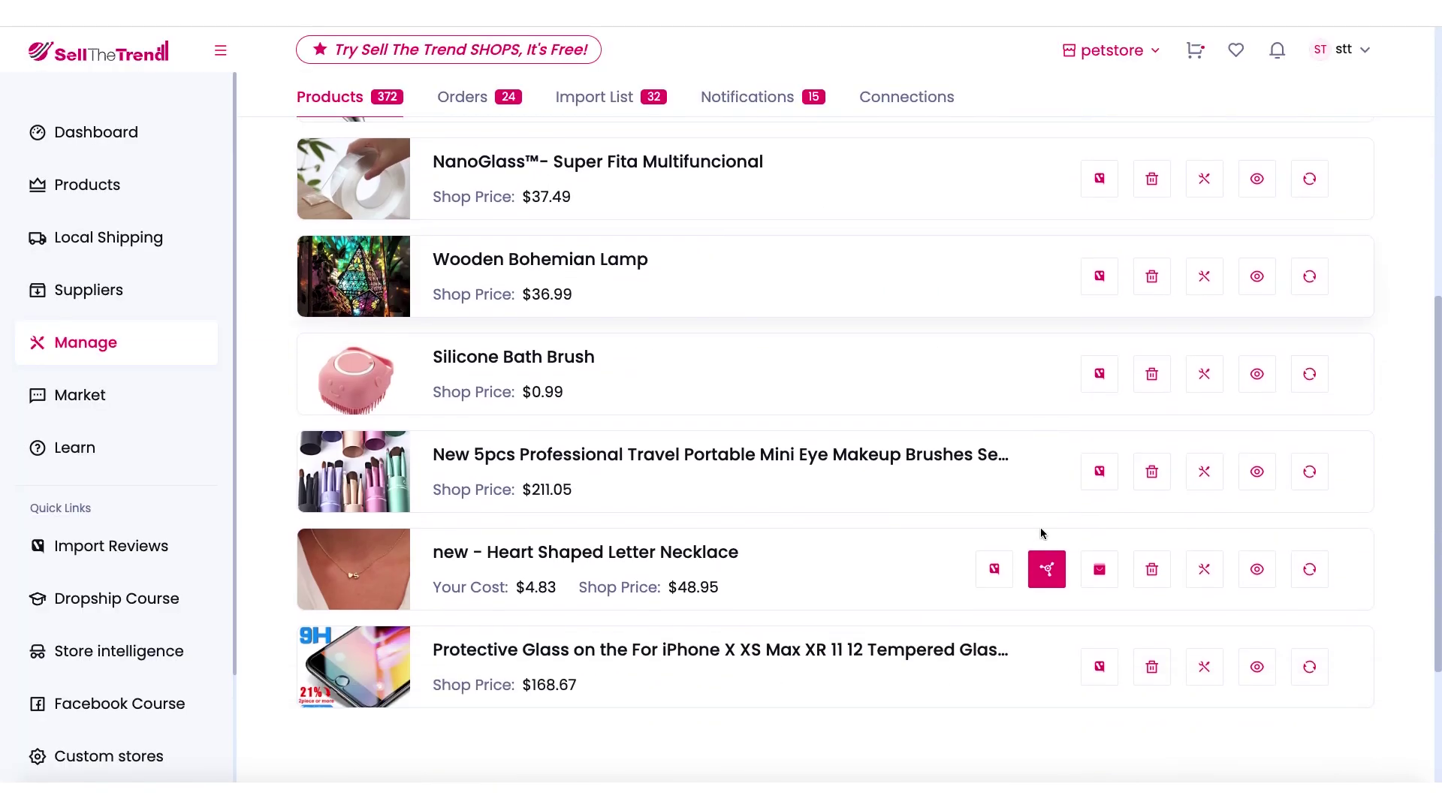